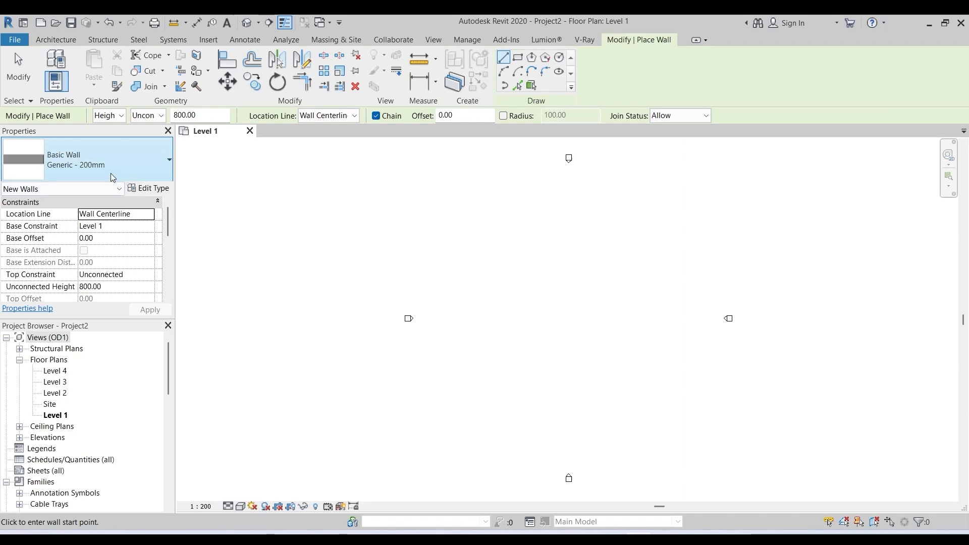
# Draw a rectangular room of Generic - 200mm walls, about 500 by 600, in the Level 1 floor plan.
pyautogui.click(518, 57)
pyautogui.scroll(2, 578, 317)
pyautogui.click(514, 275)
pyautogui.scroll(1, 561, 317)
pyautogui.click(523, 292)
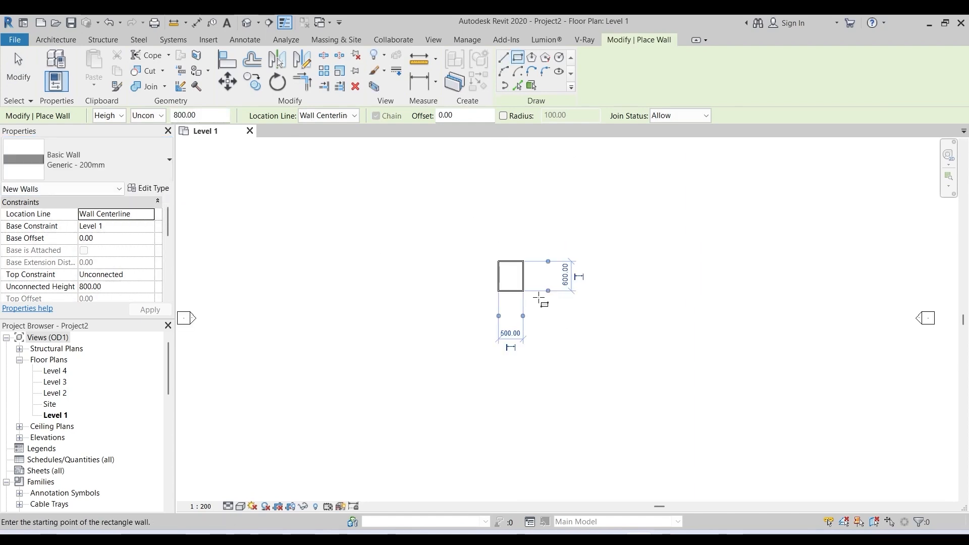
pyautogui.press('Escape')
pyautogui.press('Escape')
# Set the top constraint of all four walls to Up to level: Level 3.
pyautogui.moveTo(450, 209); pyautogui.dragTo(570, 353)
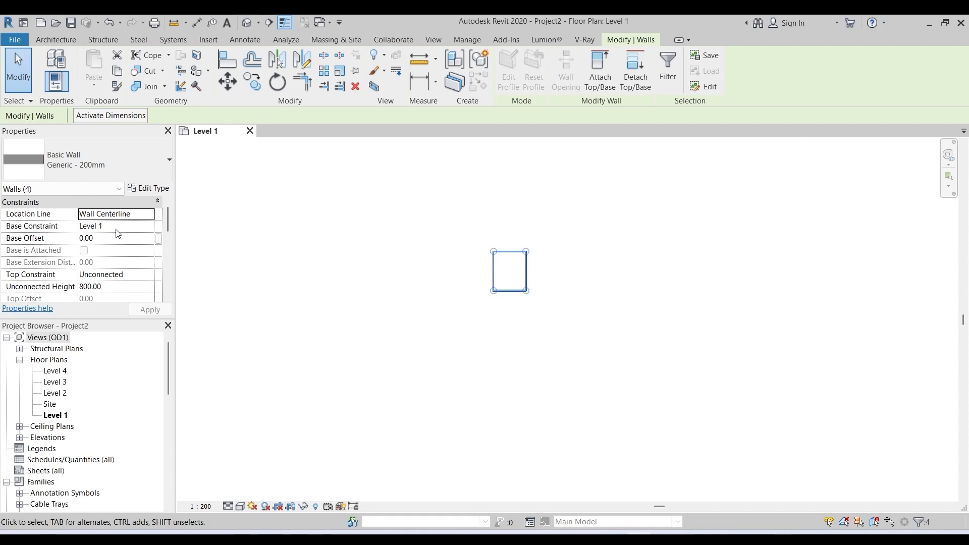
pyautogui.scroll(-1, 122, 268)
pyautogui.click(116, 250)
pyautogui.click(149, 250)
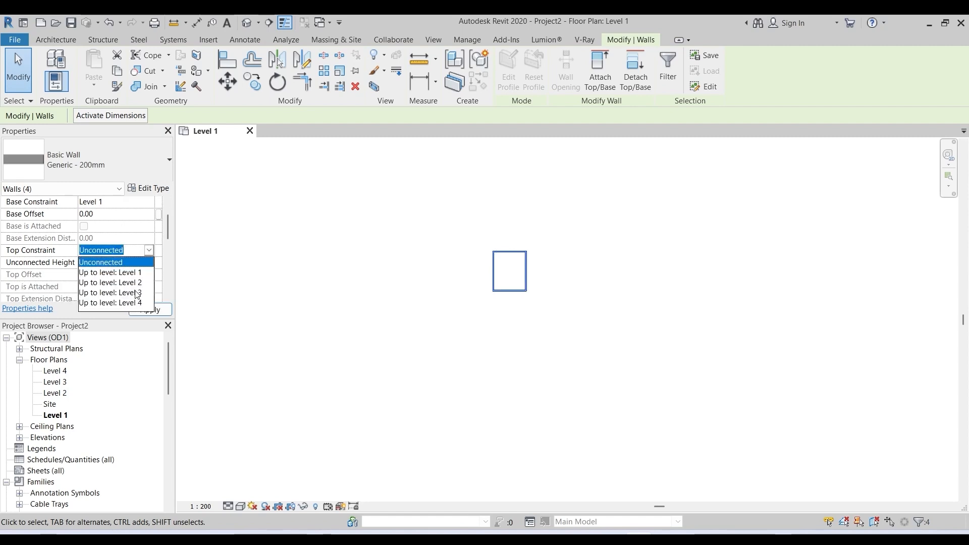
pyautogui.click(111, 292)
pyautogui.click(145, 309)
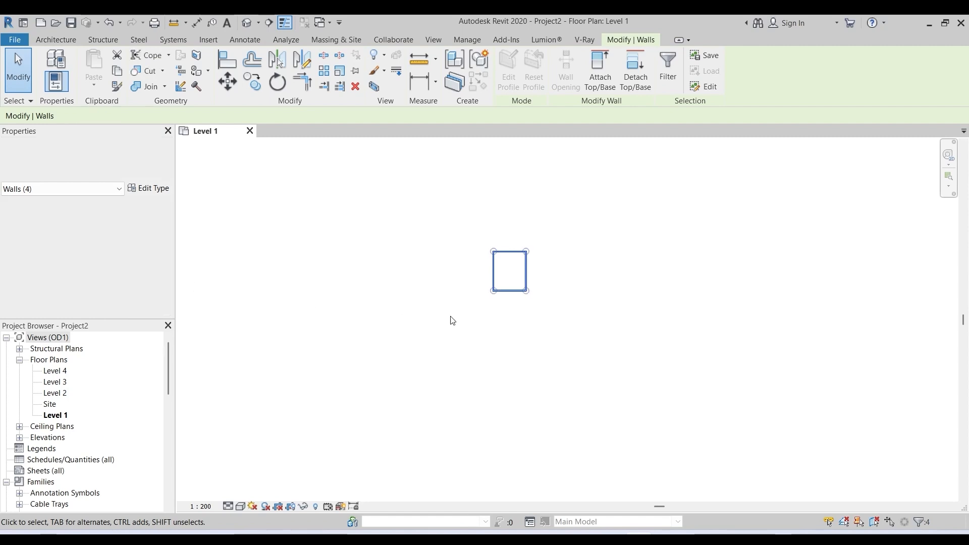
pyautogui.click(525, 333)
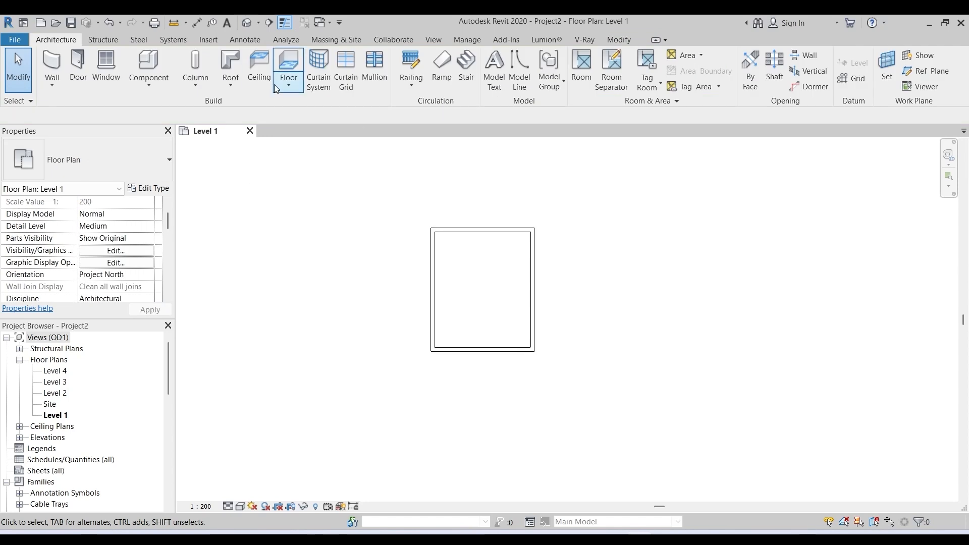
# Place an automatic 600 x 1200mm grid ceiling inside the room and view the model in 3D.
pyautogui.click(259, 71)
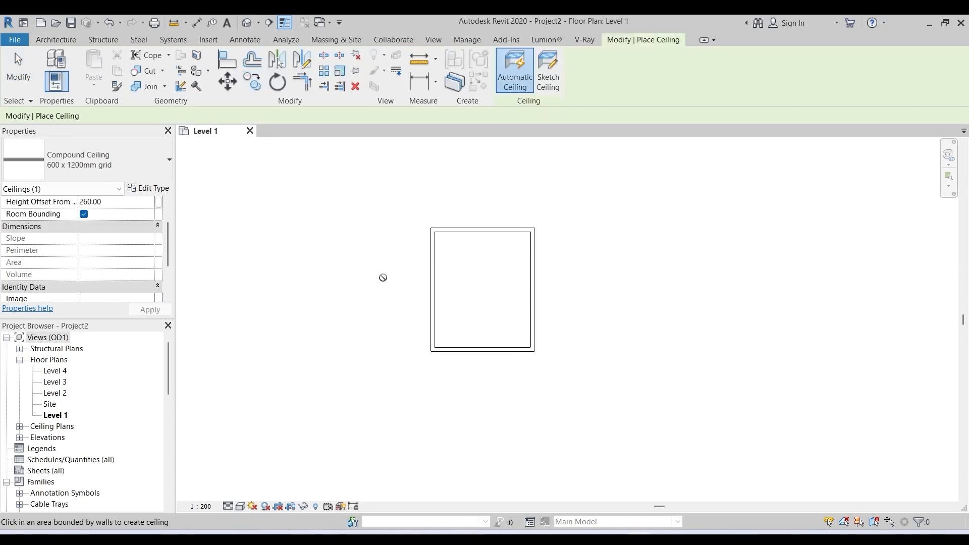
pyautogui.click(487, 290)
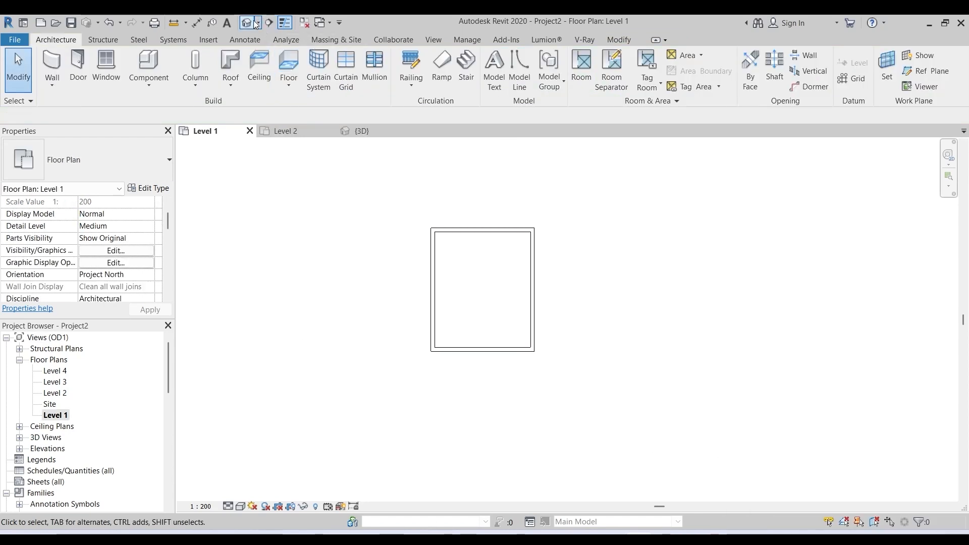
pyautogui.click(246, 22)
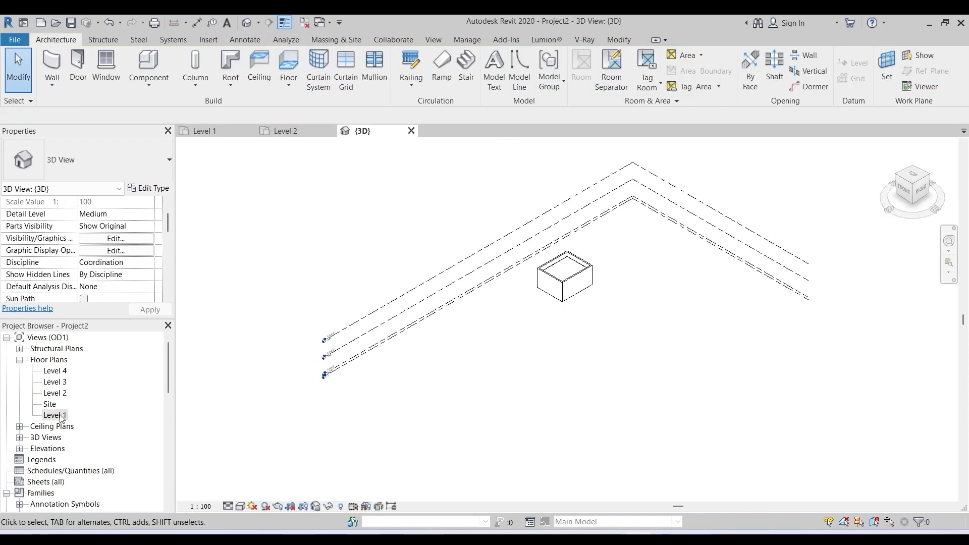
# Place a camera on Level 1 from the room's lower-left inner corner toward the opposite corner, and check the ceiling in its view.
pyautogui.doubleClick(56, 415)
pyautogui.click(257, 23)
pyautogui.click(273, 46)
pyautogui.click(438, 340)
pyautogui.click(530, 230)
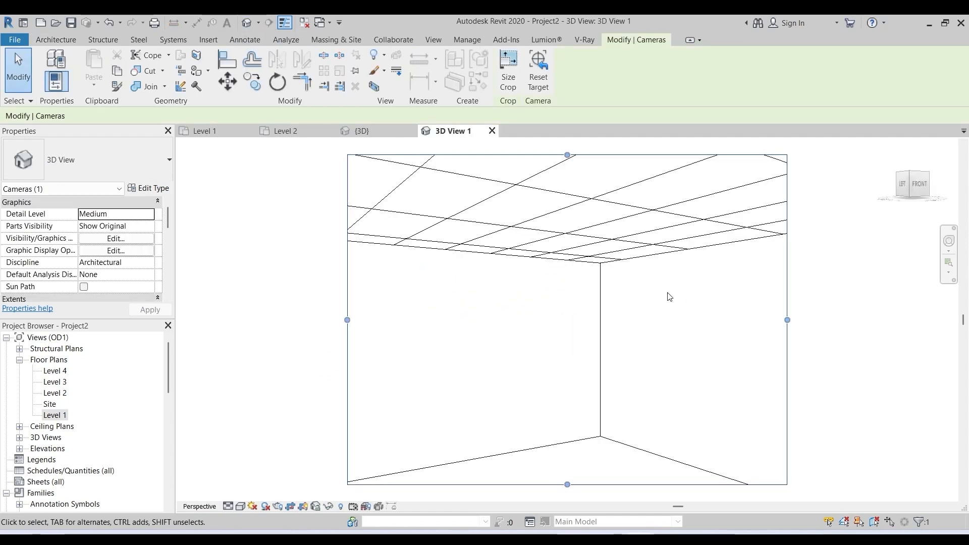
pyautogui.press('Escape')
pyautogui.scroll(-2, 473, 289)
pyautogui.click(473, 289)
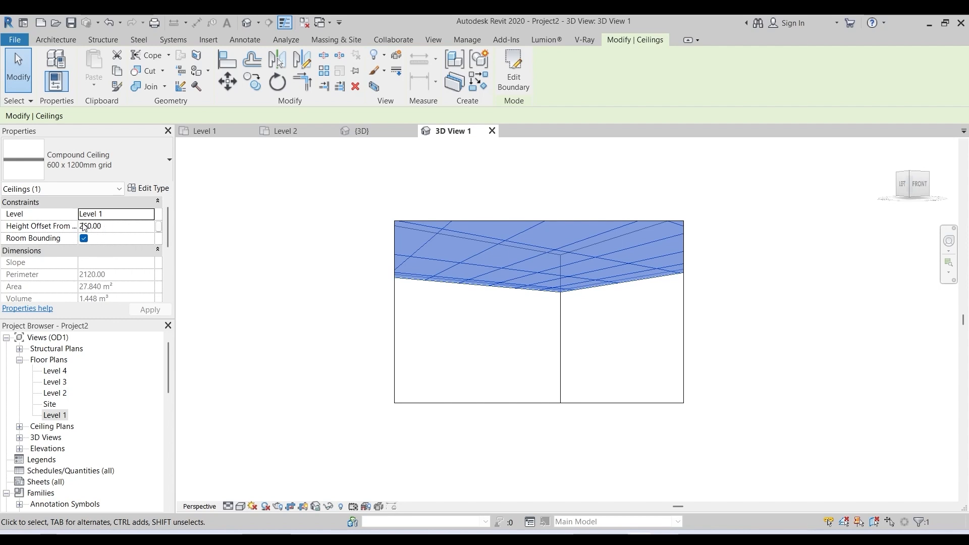
pyautogui.click(806, 324)
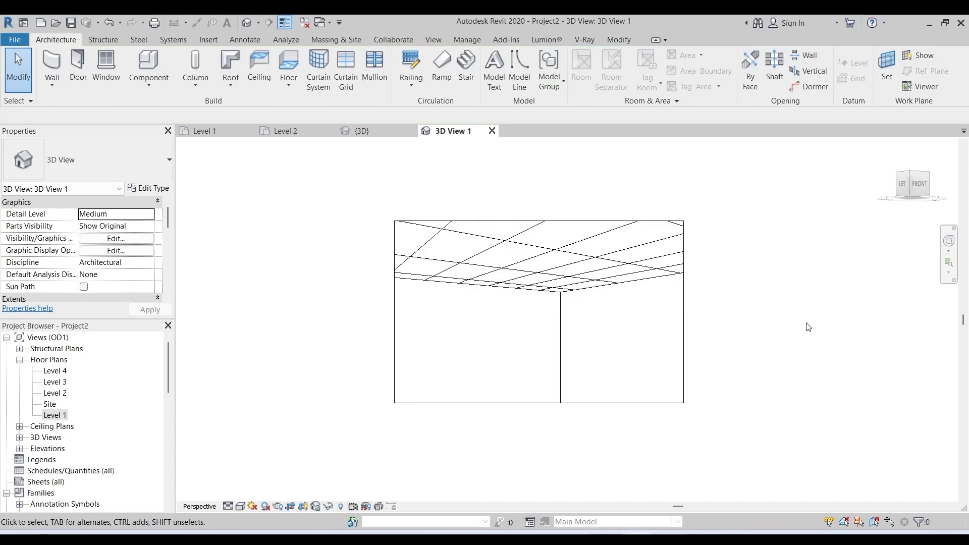
# Create a new family from the template Metric Lighting Fixture ceiling based.rft.
pyautogui.click(15, 41)
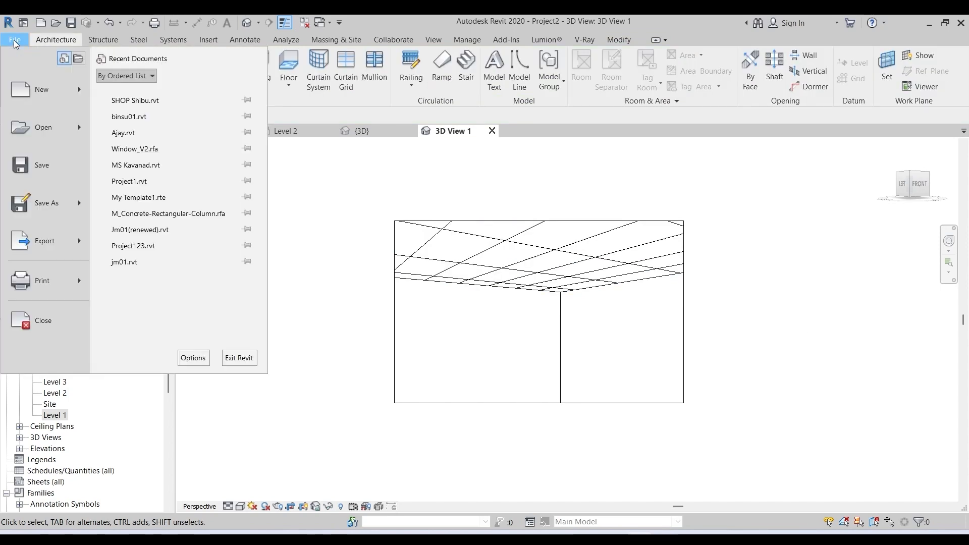
pyautogui.moveTo(47, 93)
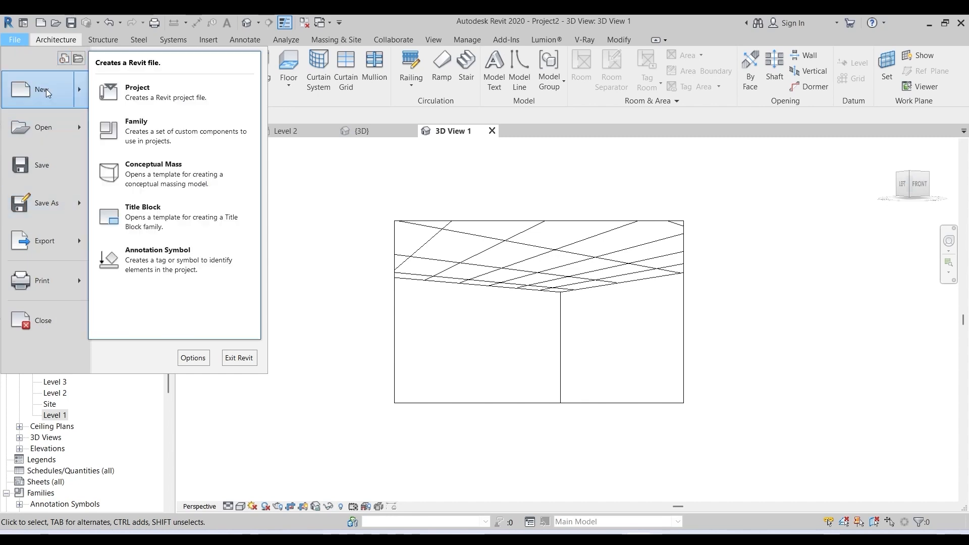
pyautogui.click(149, 143)
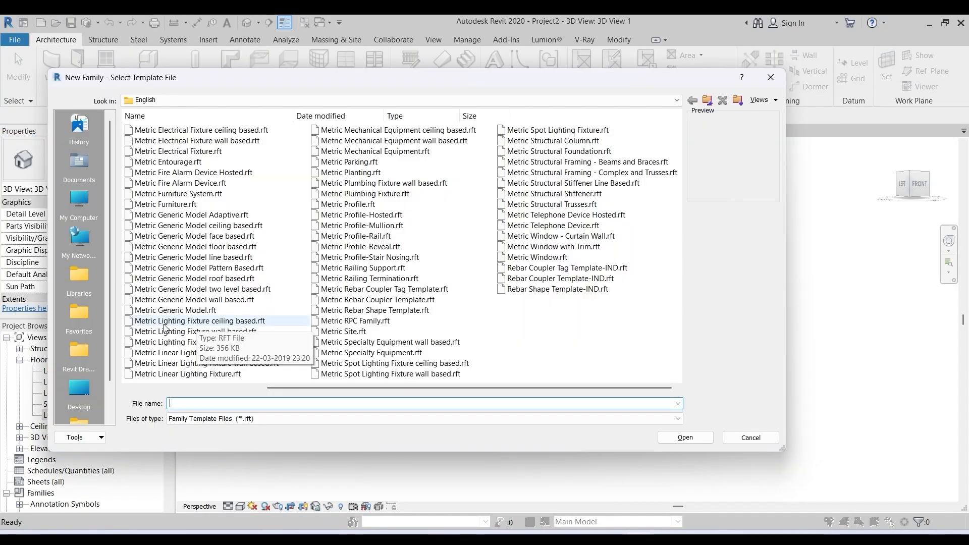
pyautogui.click(230, 324)
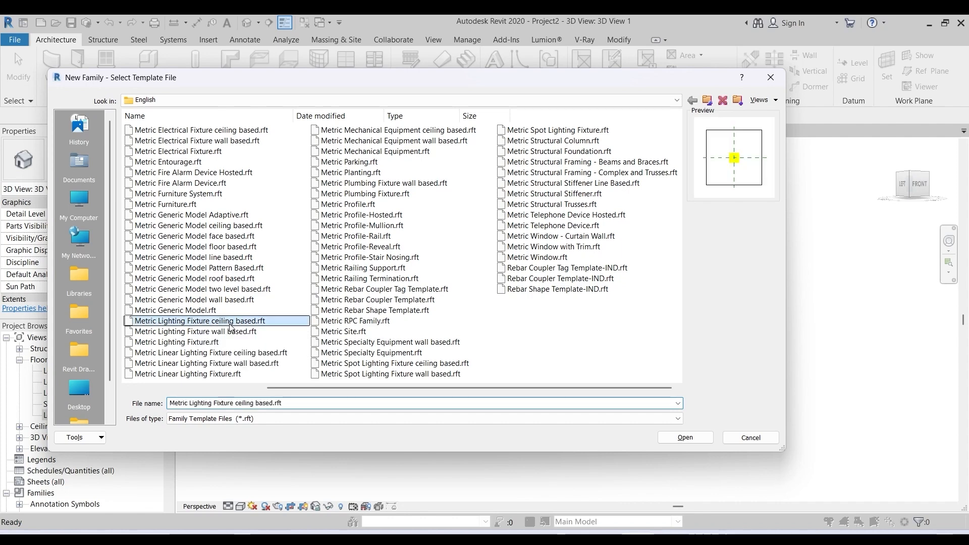
pyautogui.click(682, 438)
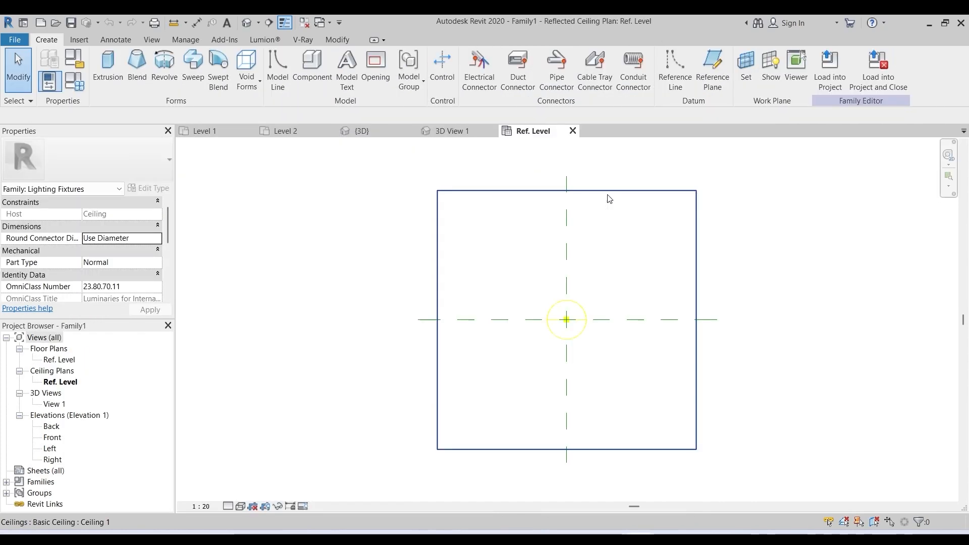
# Set the light source's light distribution to photometric web in its Light Source Definition.
pyautogui.scroll(2, 548, 349)
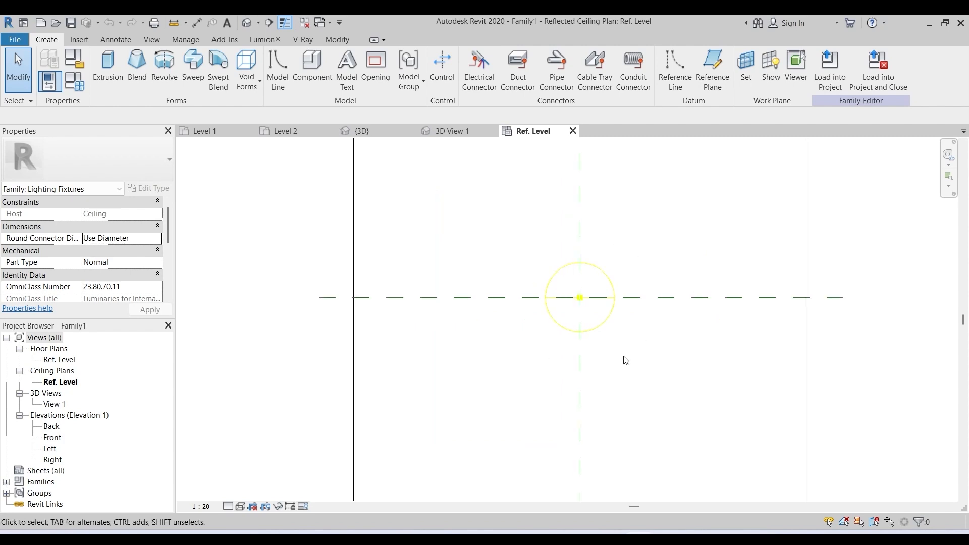
pyautogui.scroll(-2, 547, 309)
pyautogui.click(541, 303)
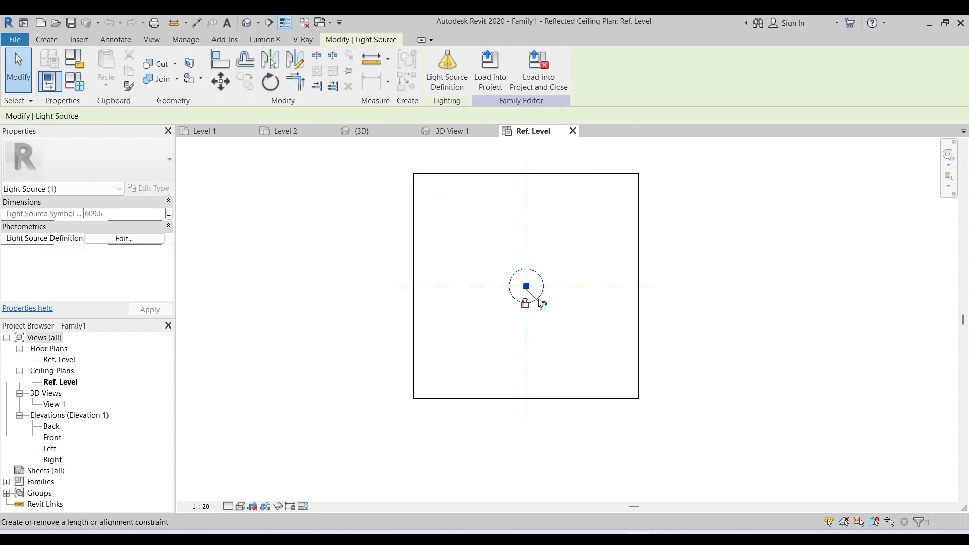
pyautogui.click(453, 76)
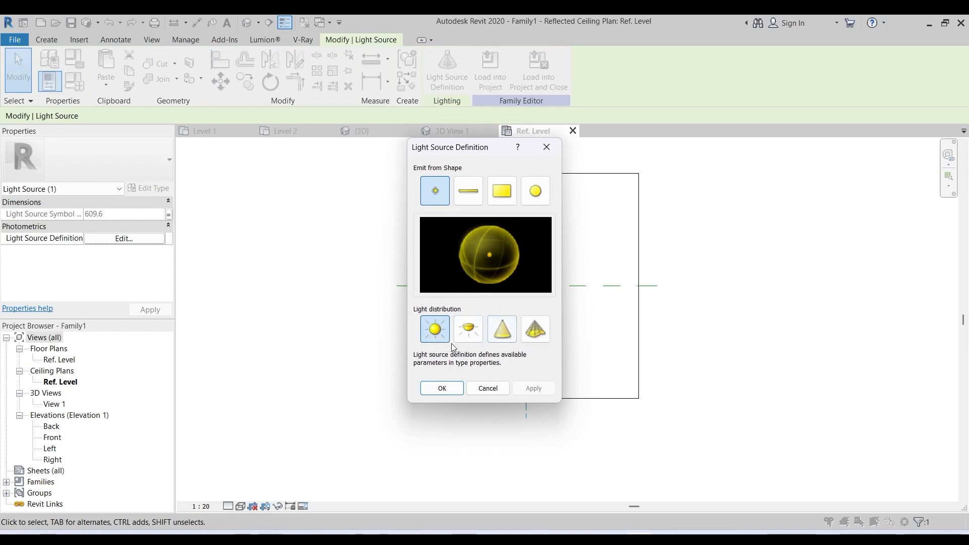
pyautogui.click(535, 332)
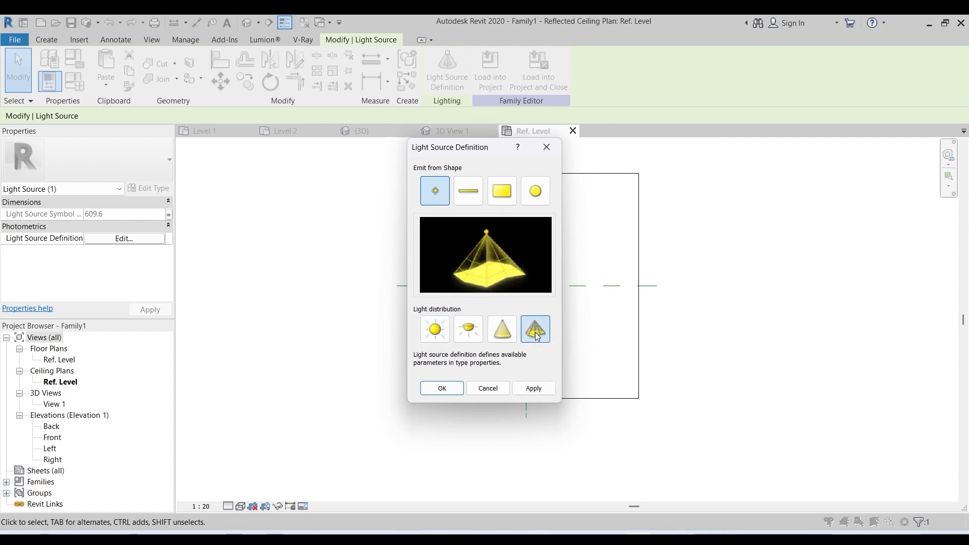
pyautogui.click(444, 388)
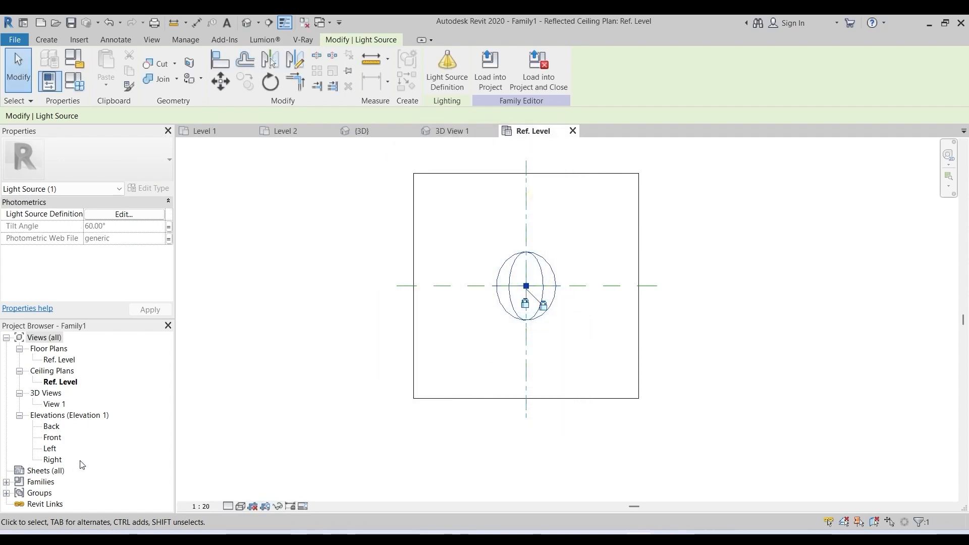
# Set the family's light source Tilt Angle to 90 degrees, working from the Back elevation.
pyautogui.click(132, 426)
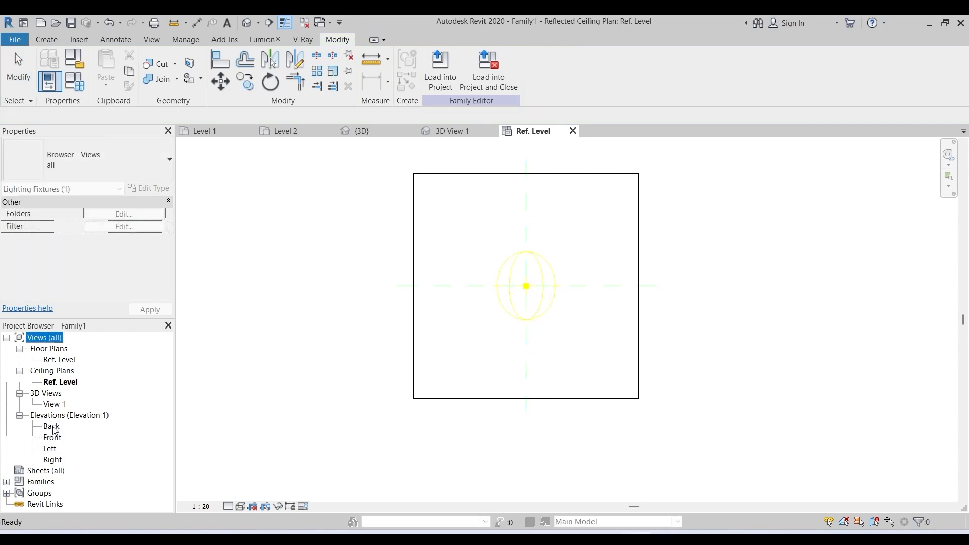
pyautogui.doubleClick(53, 428)
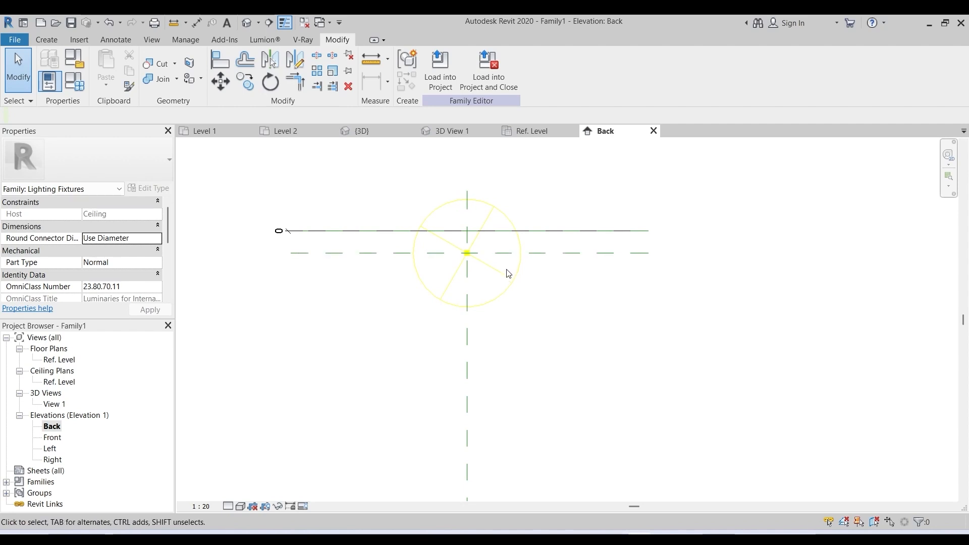
pyautogui.click(496, 307)
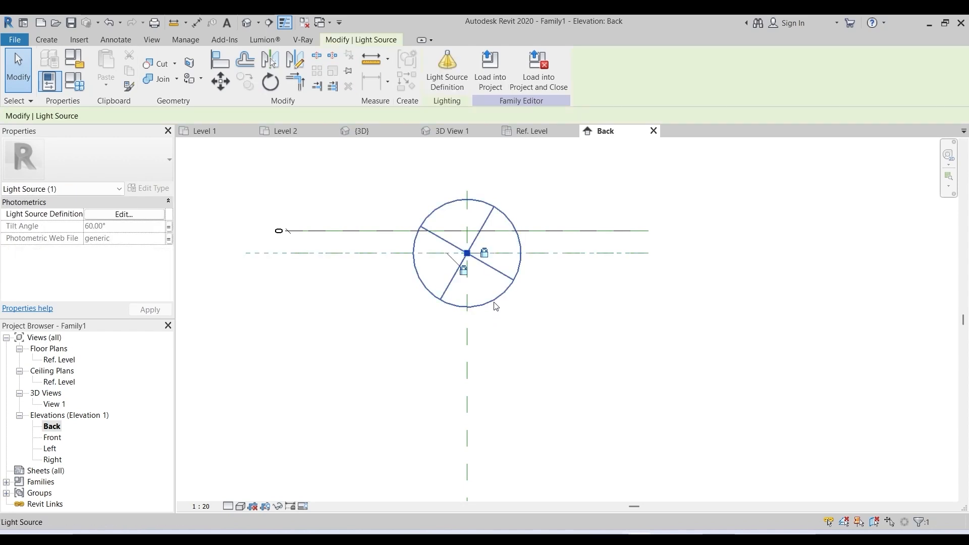
pyautogui.click(73, 89)
pyautogui.scroll(-2, 559, 385)
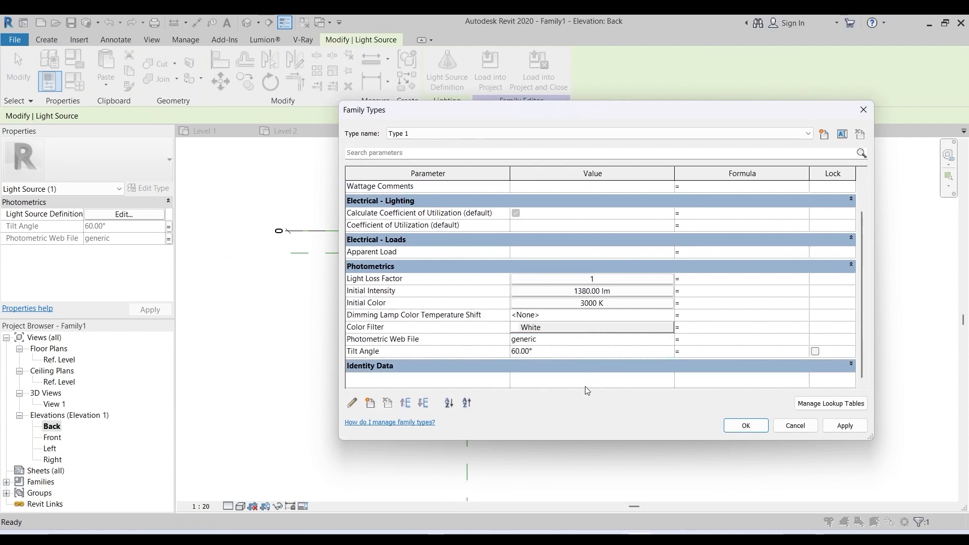
pyautogui.click(541, 351)
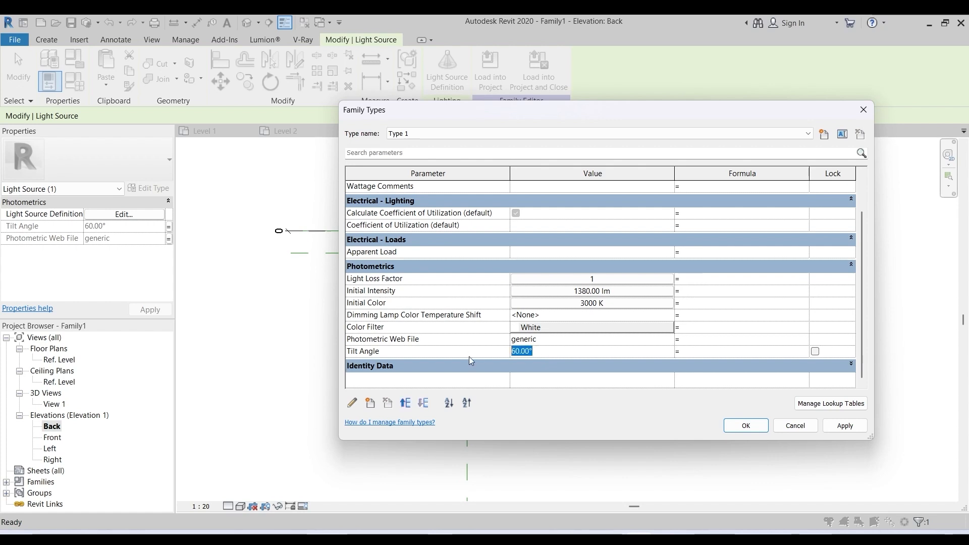
pyautogui.write('90')
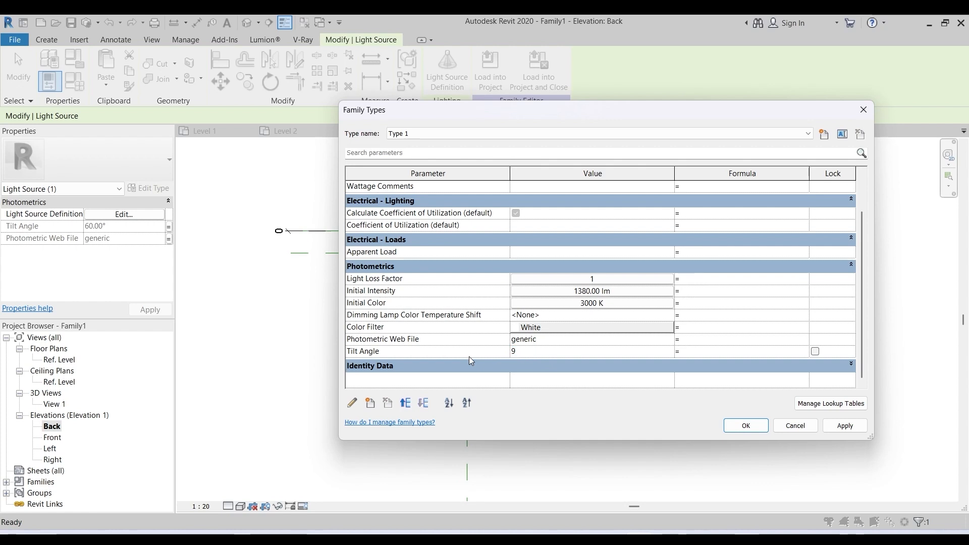
pyautogui.click(846, 426)
pyautogui.click(759, 426)
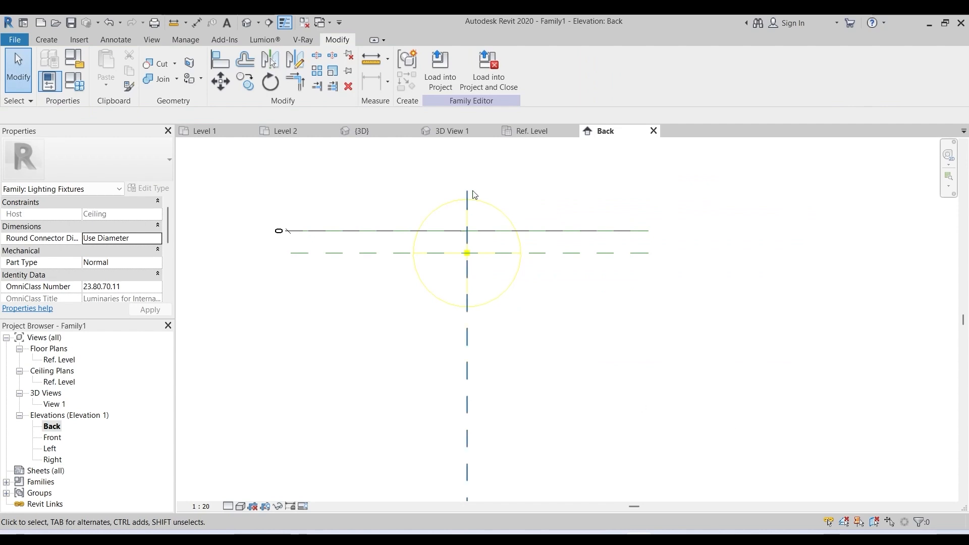
# Set the Light Source Elevation reference plane's distance below the ceiling line to 100.
pyautogui.scroll(2, 418, 260)
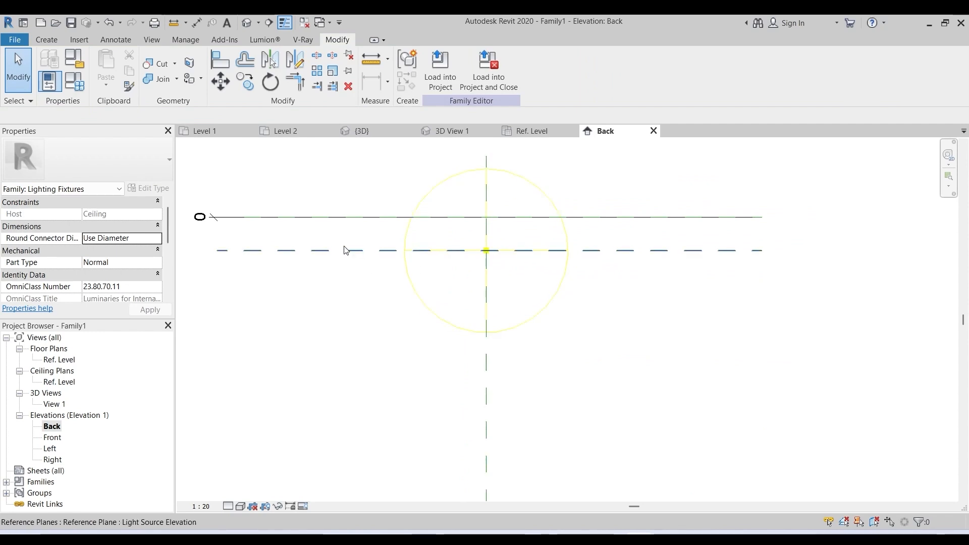
pyautogui.scroll(-3, 628, 270)
pyautogui.scroll(3, 580, 285)
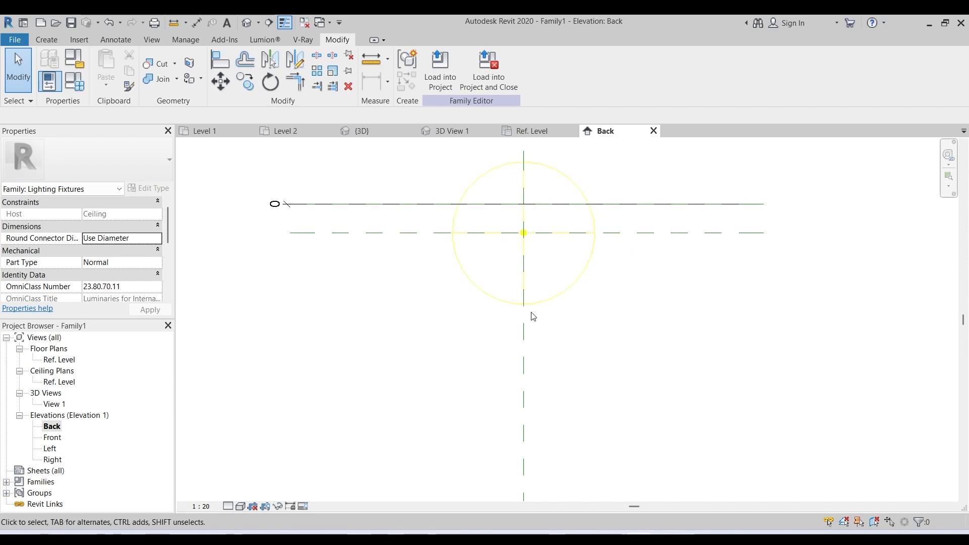
pyautogui.click(683, 232)
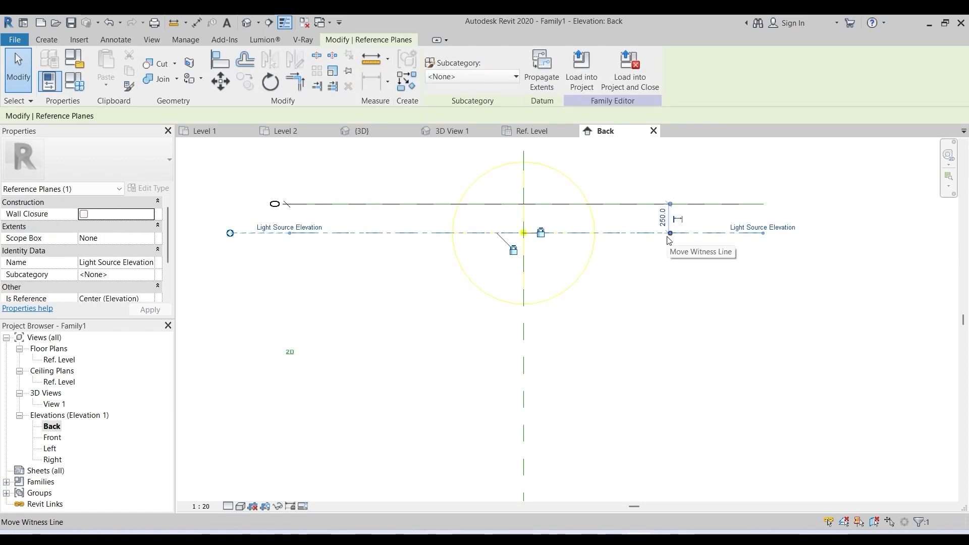
pyautogui.scroll(2, 691, 236)
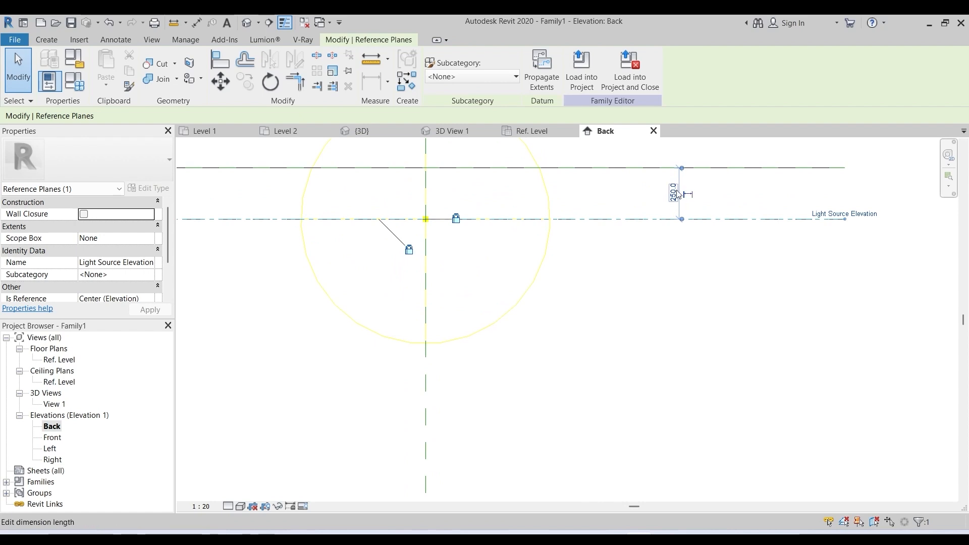
pyautogui.click(673, 197)
pyautogui.write('1')
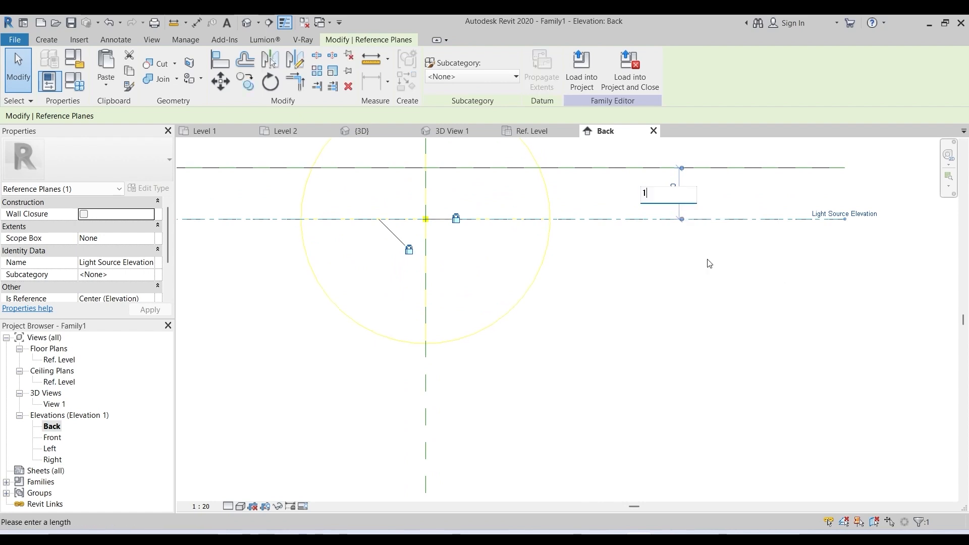
pyautogui.write('00')
pyautogui.press('Return')
pyautogui.click(698, 280)
pyautogui.scroll(-2, 622, 249)
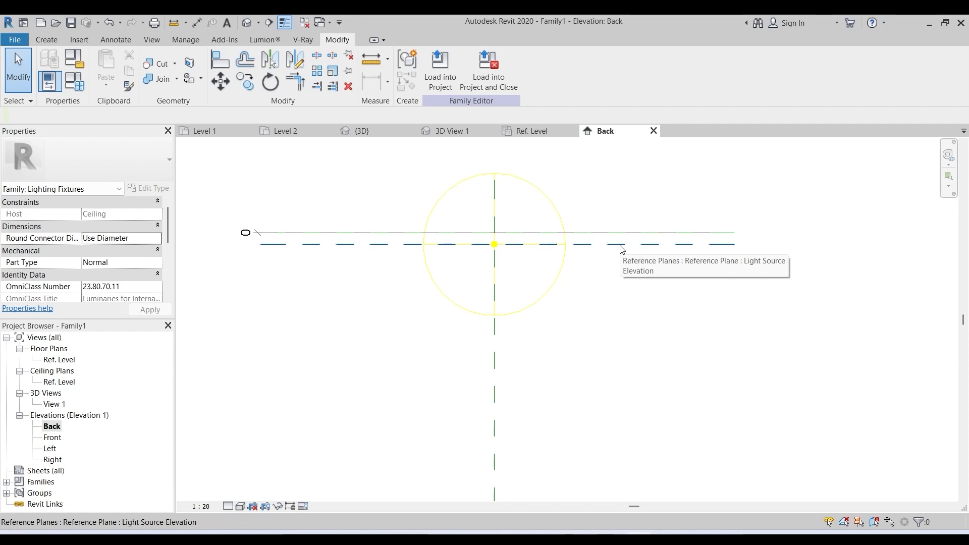
# Draw a horizontal reference plane about 34 mm above the Light Source Elevation plane, spanning the full width of the ceiling line.
pyautogui.click(47, 39)
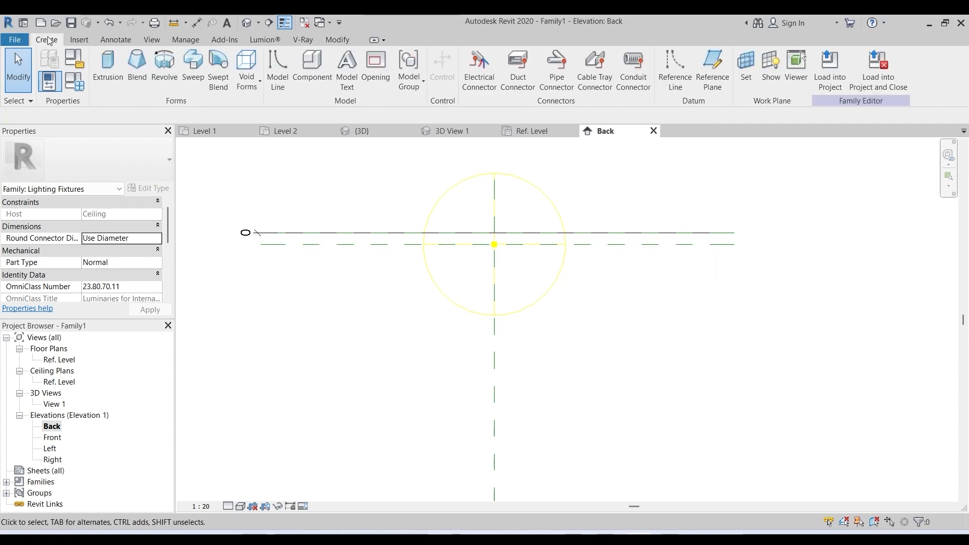
pyautogui.click(712, 71)
pyautogui.scroll(1, 323, 268)
pyautogui.scroll(1, 240, 227)
pyautogui.click(222, 245)
pyautogui.scroll(-3, 347, 256)
pyautogui.click(748, 256)
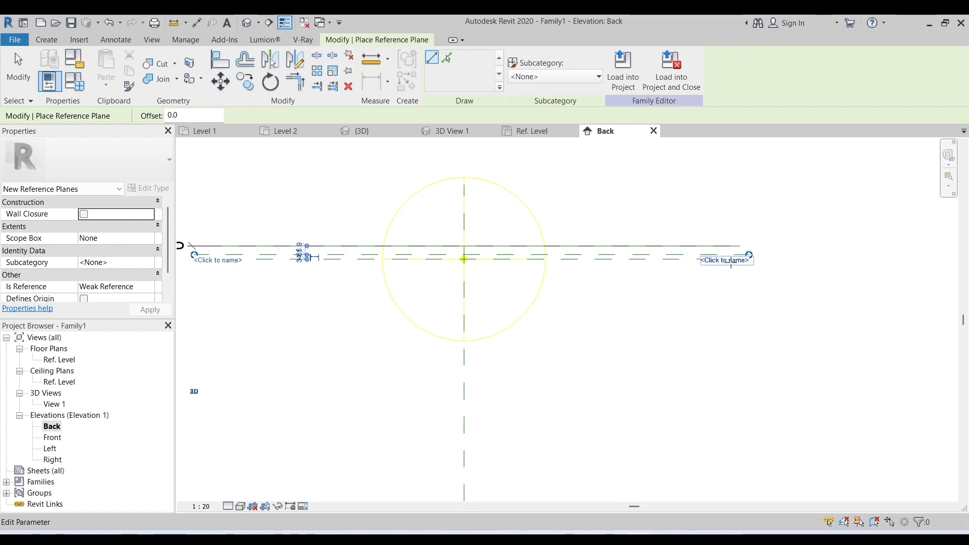
# Name the new horizontal reference plane Fixture Plane.
pyautogui.click(729, 260)
pyautogui.write('Fixt')
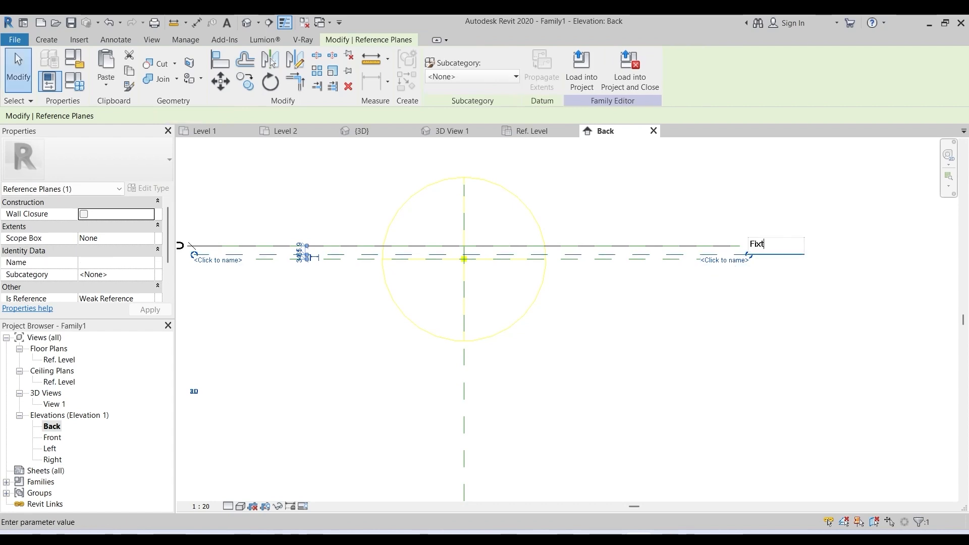
pyautogui.write('ure Plane')
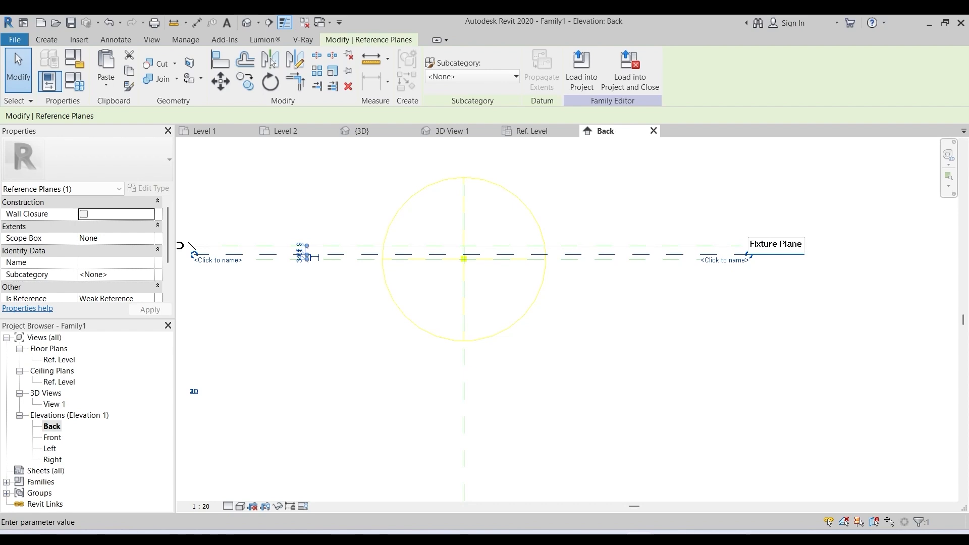
pyautogui.click(740, 317)
# Set the distance between the Fixture Plane and the Light Source Elevation reference plane to 10.
pyautogui.scroll(4, 560, 260)
pyautogui.scroll(-2, 758, 280)
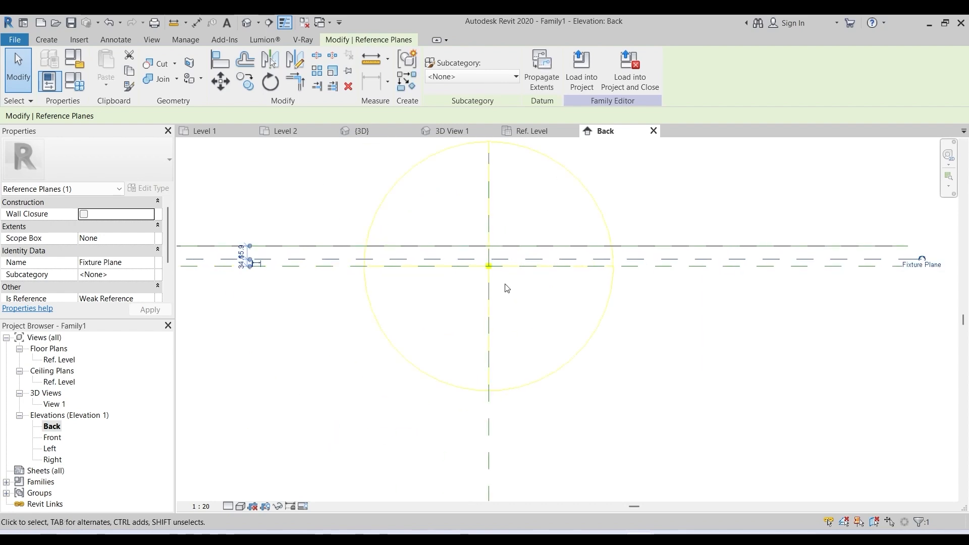
pyautogui.scroll(5, 223, 257)
pyautogui.scroll(5, 306, 273)
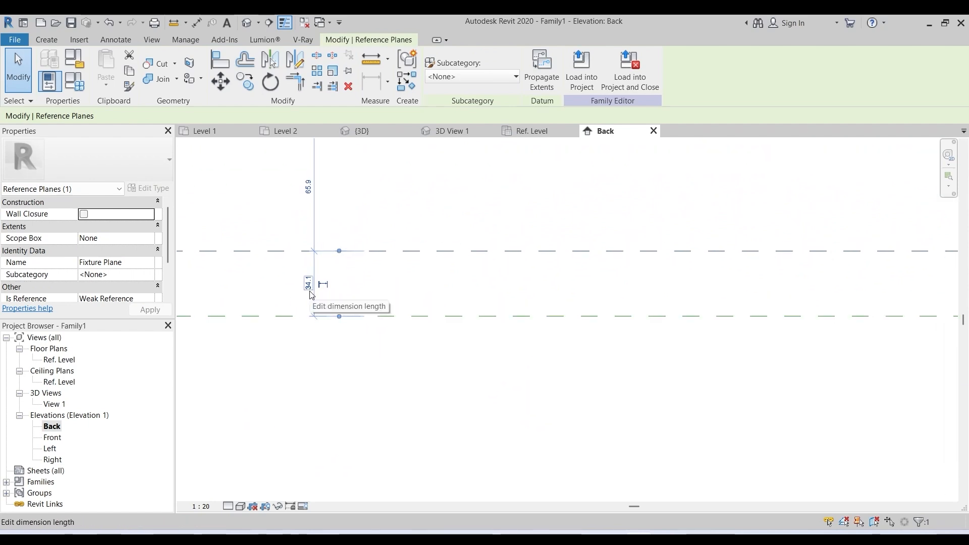
pyautogui.click(310, 292)
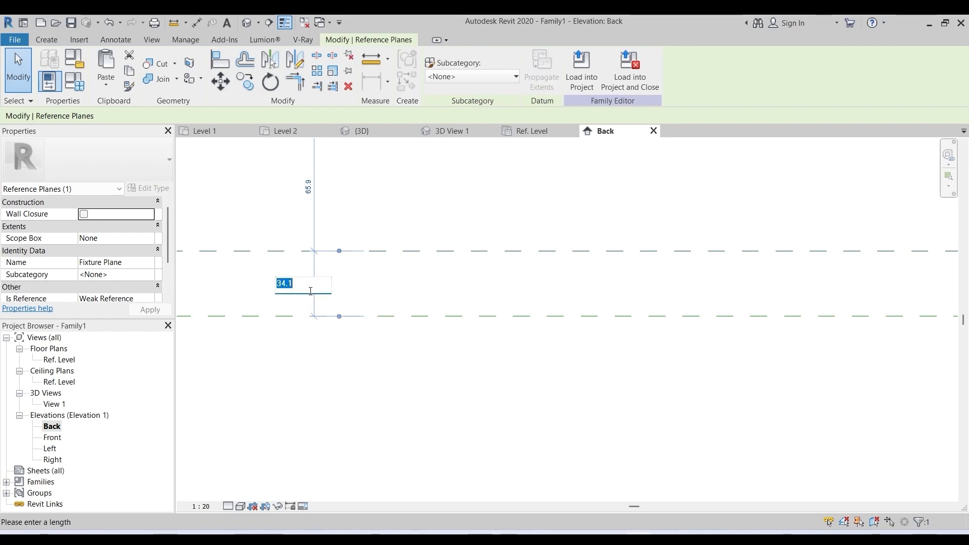
pyautogui.write('10')
pyautogui.press('Return')
pyautogui.press('Escape')
pyautogui.scroll(-6, 310, 293)
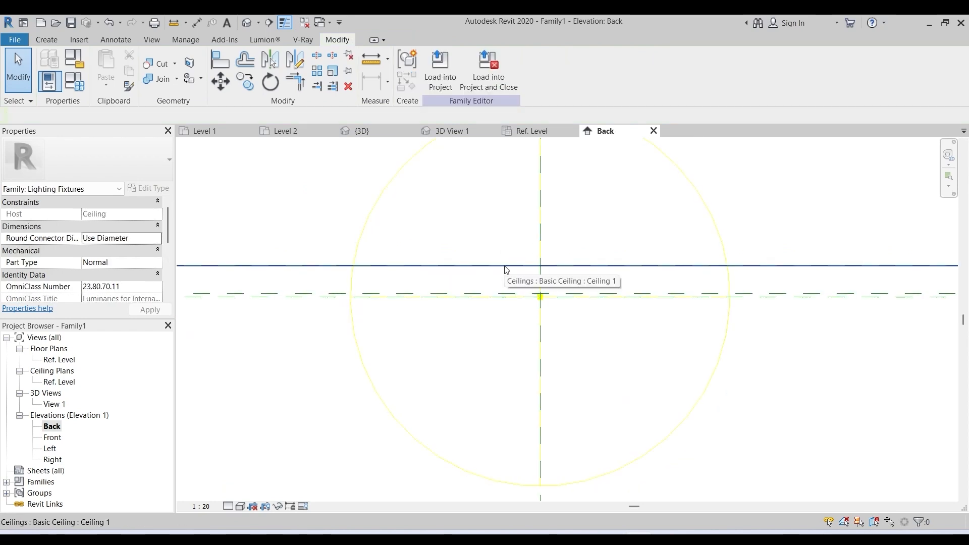
# Start an extrusion on the work plane Reference Plane : Fixture Plane and open Floor Plan: Ref. Level for sketching.
pyautogui.click(44, 40)
pyautogui.click(107, 64)
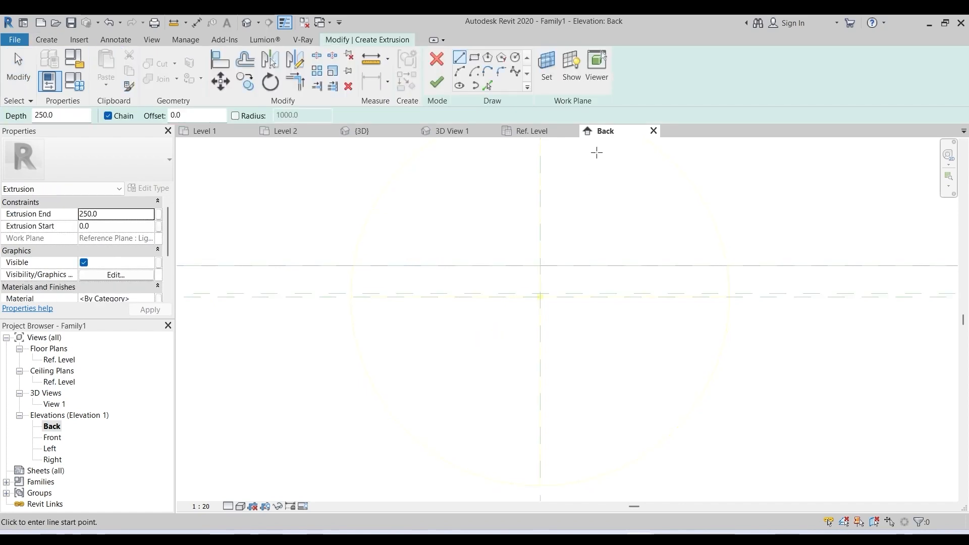
pyautogui.click(547, 63)
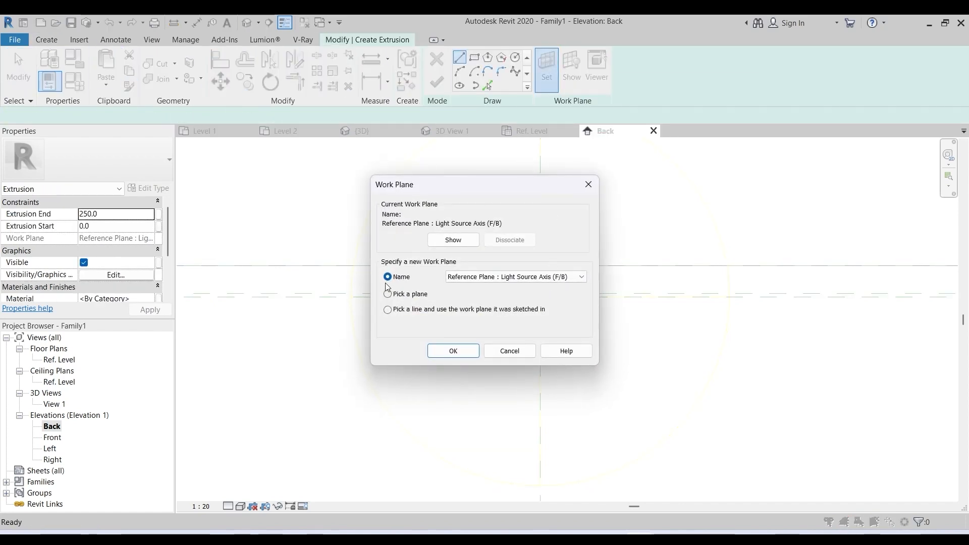
pyautogui.click(550, 280)
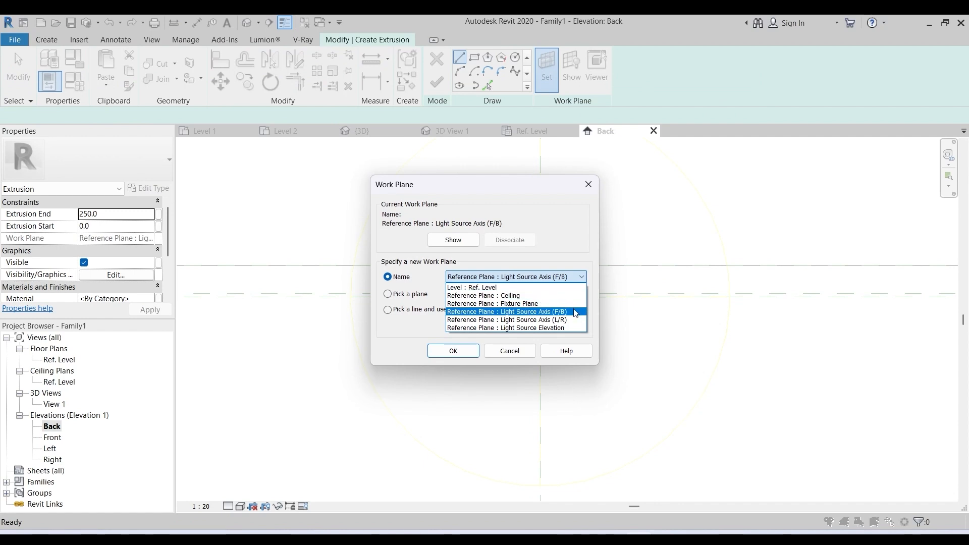
pyautogui.click(525, 308)
pyautogui.click(453, 351)
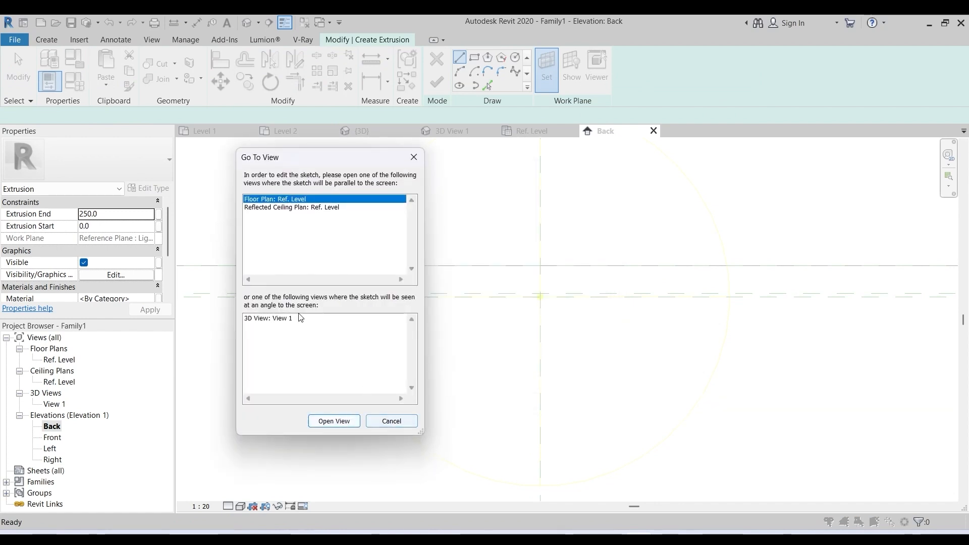
pyautogui.click(330, 421)
# Sketch a circle of radius 100 centred on the intersection of the two reference planes.
pyautogui.click(514, 57)
pyautogui.click(553, 317)
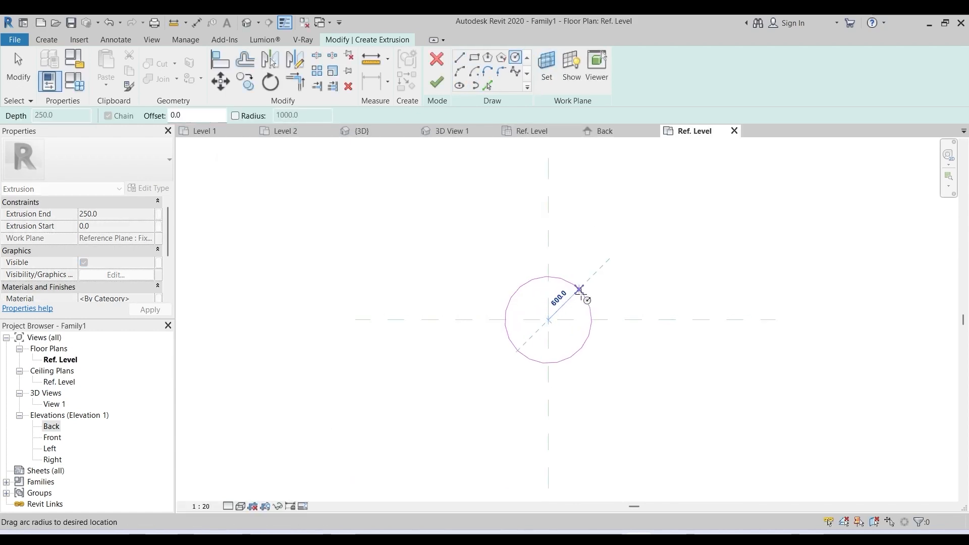
pyautogui.scroll(1, 576, 297)
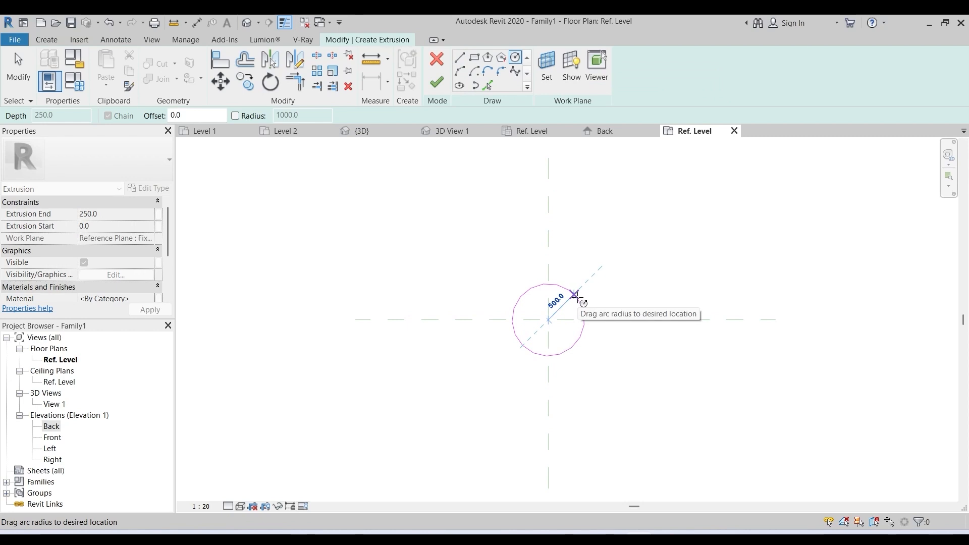
pyautogui.write('100')
pyautogui.press('Return')
pyautogui.scroll(8, 554, 318)
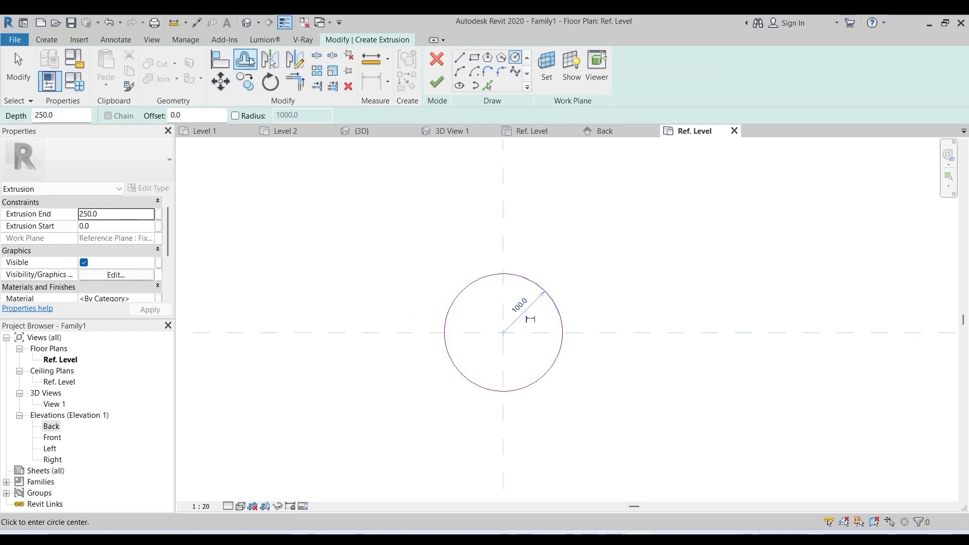
# Offset a copy of the circle outward by 2 and finish the ring-shaped extrusion.
pyautogui.click(251, 62)
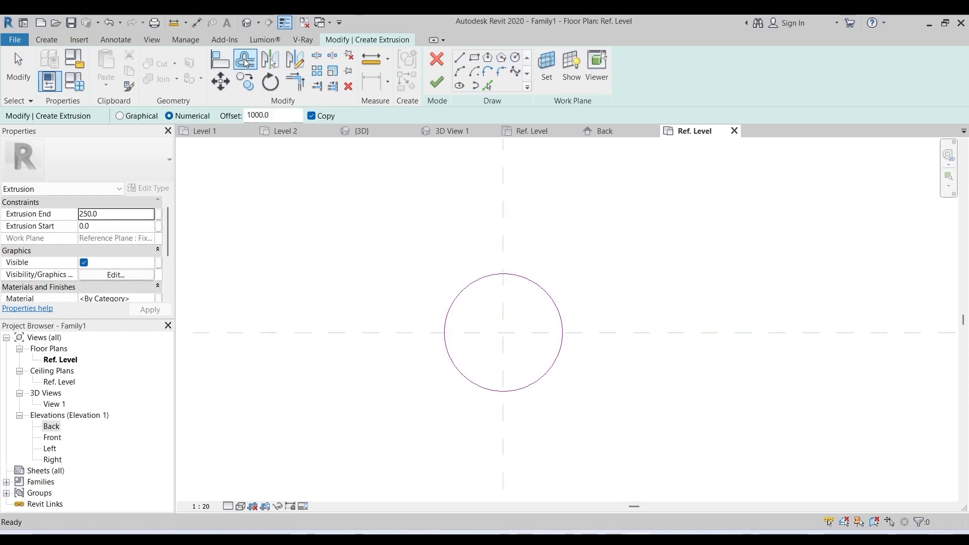
pyautogui.doubleClick(260, 115)
pyautogui.write('2')
pyautogui.scroll(4, 473, 280)
pyautogui.click(473, 280)
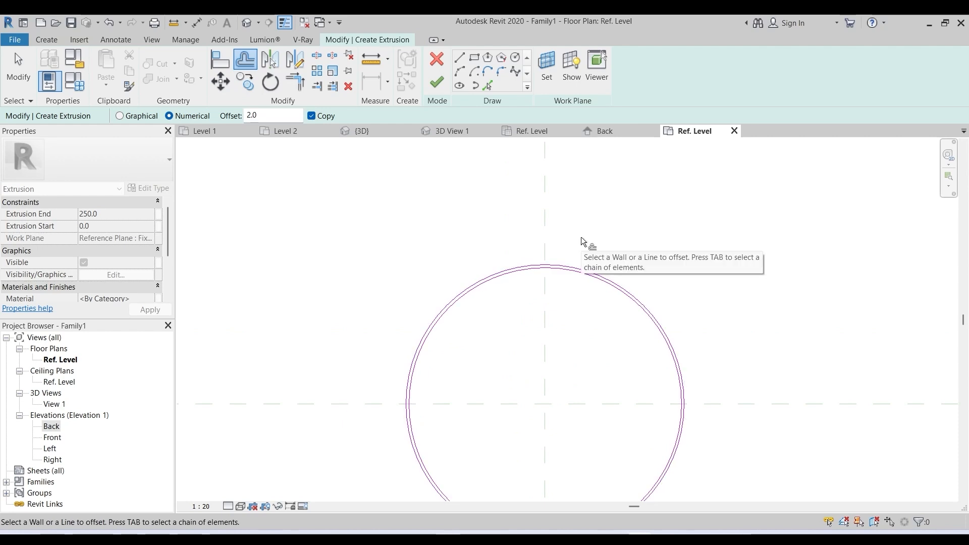
pyautogui.click(437, 83)
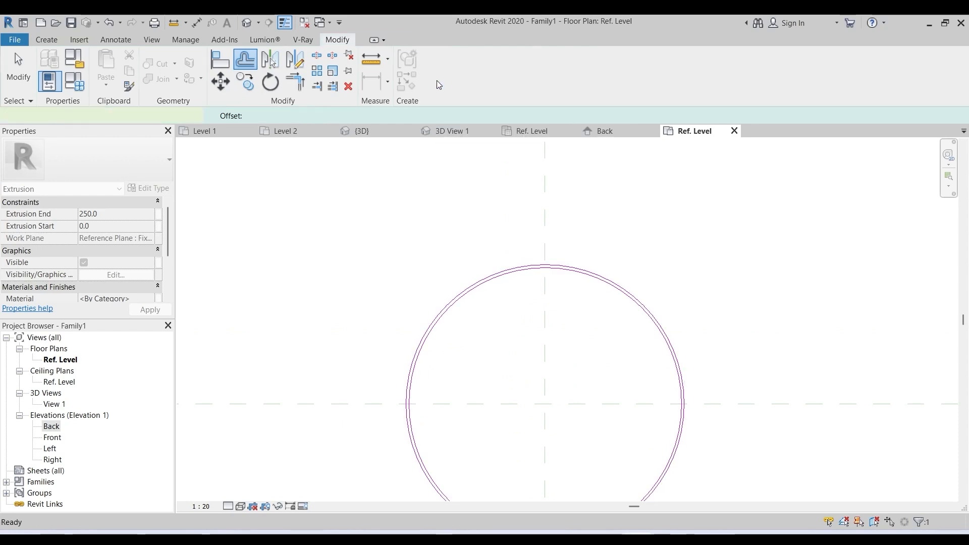
# Align the upper edge of the ring extrusion to the ceiling line in the Back elevation.
pyautogui.doubleClick(52, 426)
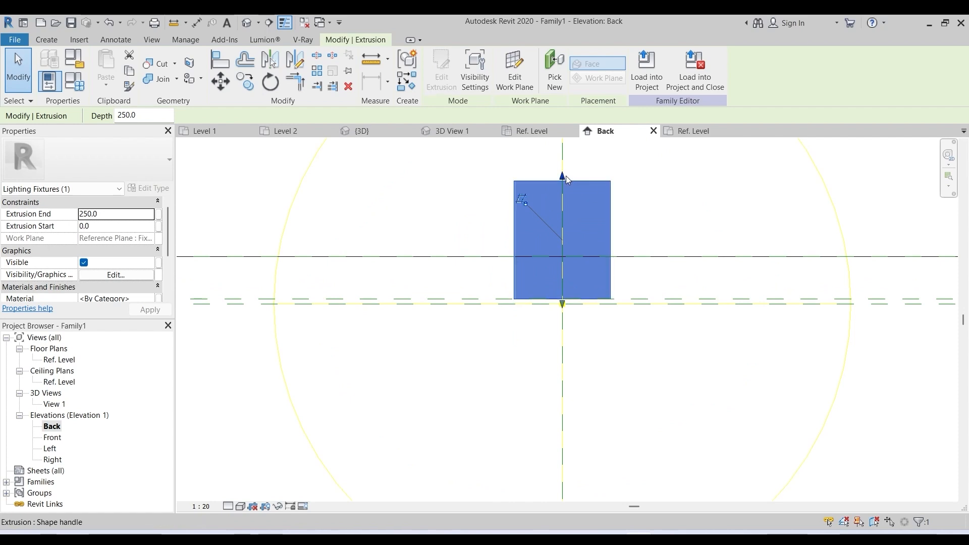
pyautogui.click(217, 60)
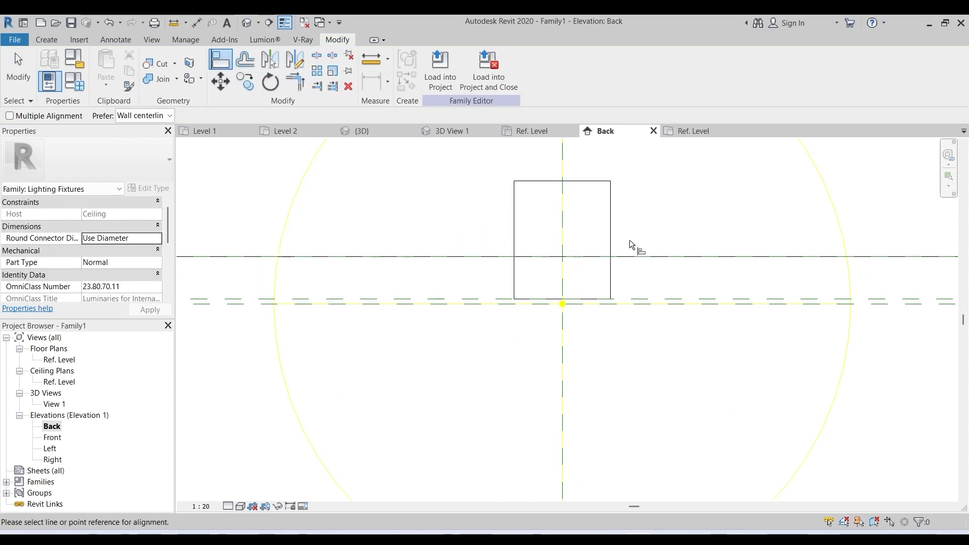
pyautogui.click(416, 256)
pyautogui.click(531, 180)
pyautogui.press('Escape')
pyautogui.scroll(2, 374, 232)
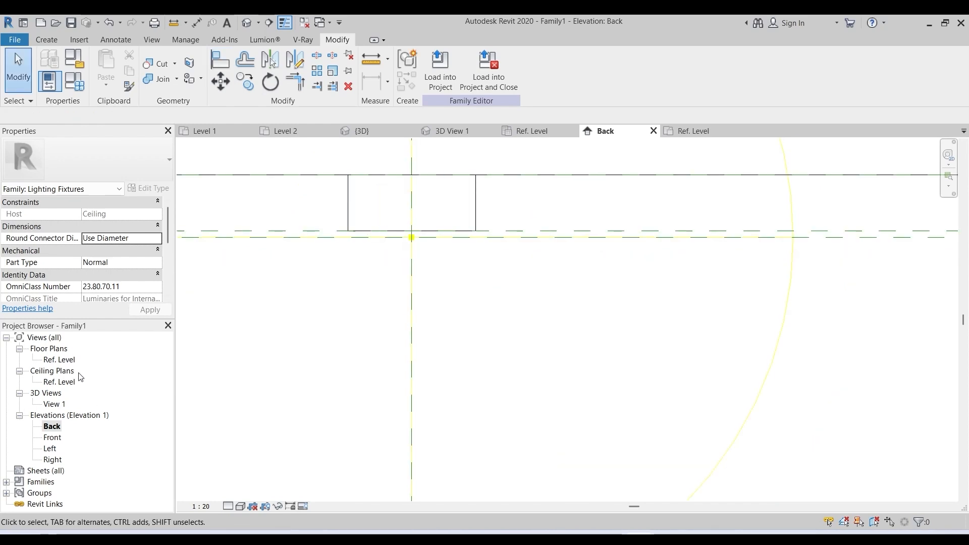
# Start a second extrusion in the Ref. Level floor plan, keeping Reference Plane : Fixture Plane as its work plane.
pyautogui.doubleClick(59, 359)
pyautogui.click(47, 42)
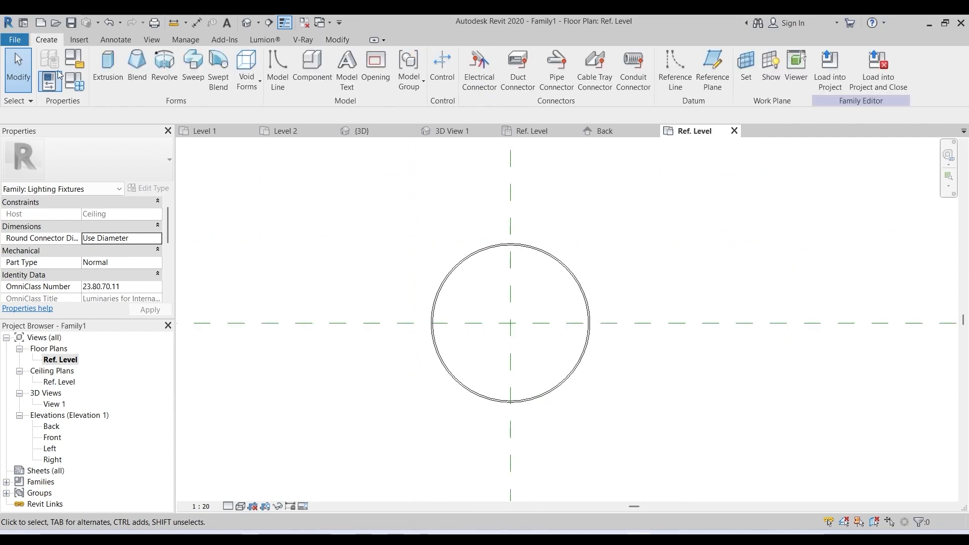
pyautogui.click(108, 66)
pyautogui.click(547, 70)
pyautogui.click(387, 277)
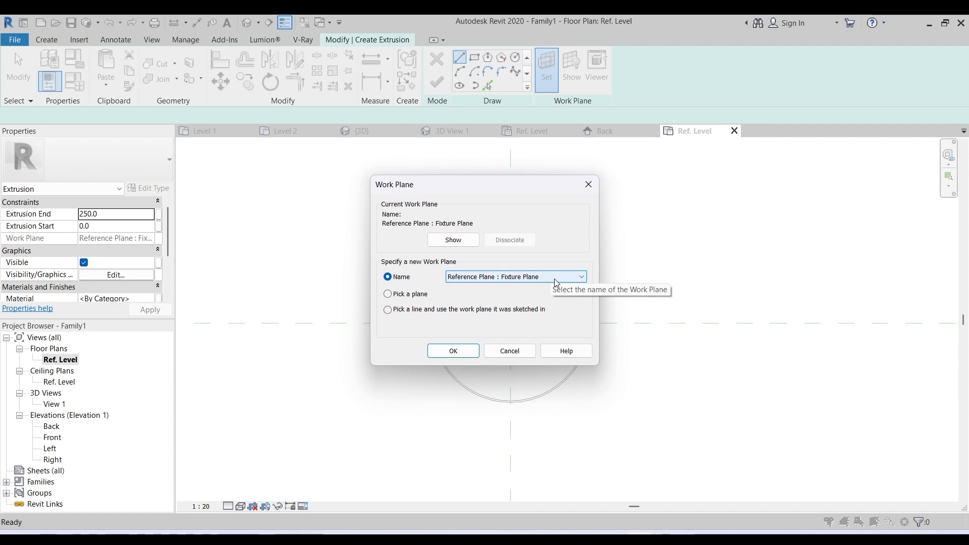
pyautogui.click(453, 351)
# Sketch a circle of radius 100 matching the ring's inner edge and finish the solid disc extrusion.
pyautogui.click(515, 57)
pyautogui.click(509, 323)
pyautogui.scroll(2, 510, 273)
pyautogui.click(511, 222)
pyautogui.click(127, 220)
pyautogui.click(118, 215)
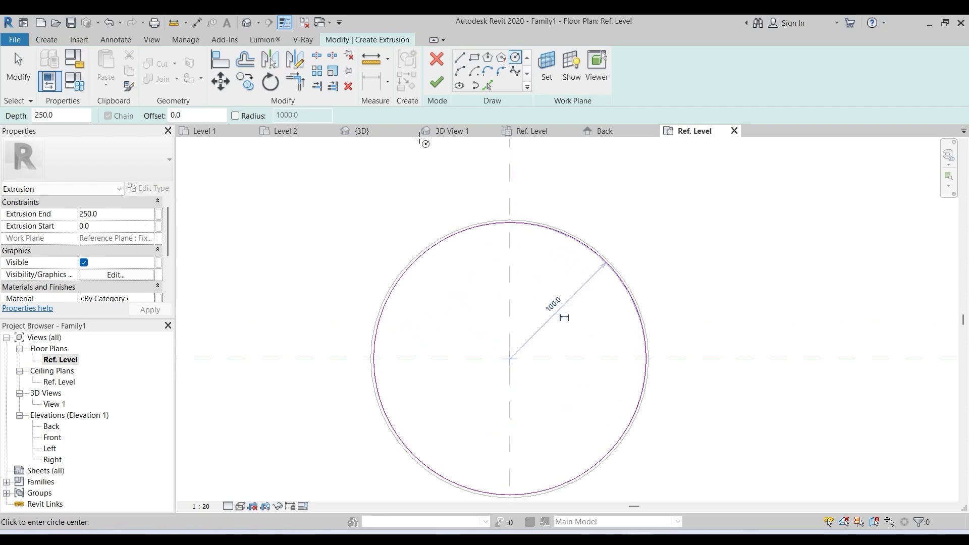
pyautogui.click(438, 84)
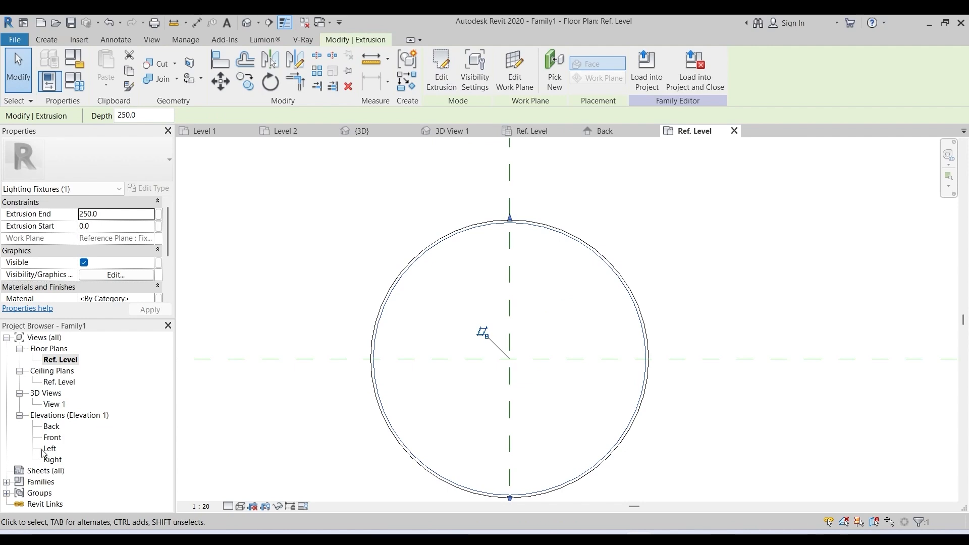
# Shorten the disc extrusion to a depth of 2 above the Fixture Plane in the Back elevation.
pyautogui.doubleClick(52, 426)
pyautogui.scroll(-2, 432, 389)
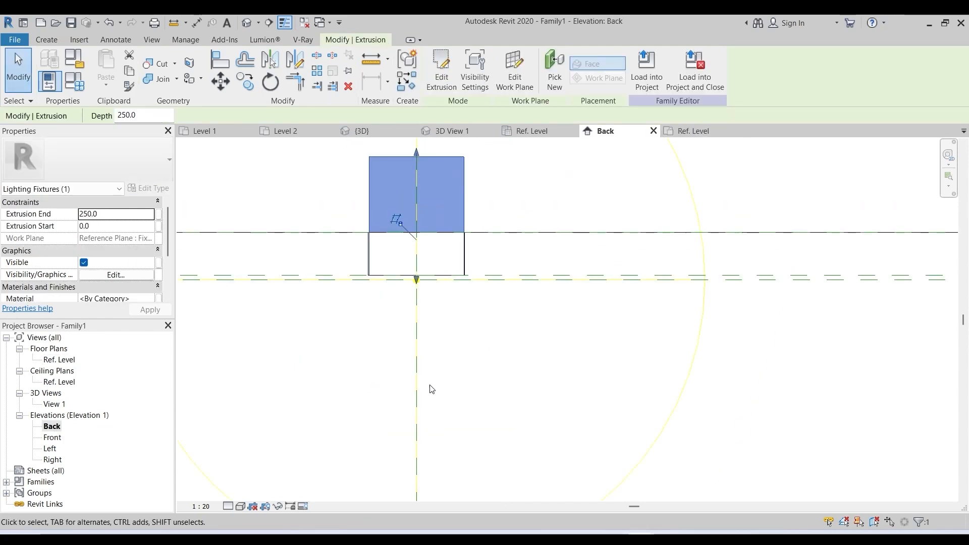
pyautogui.click(235, 417)
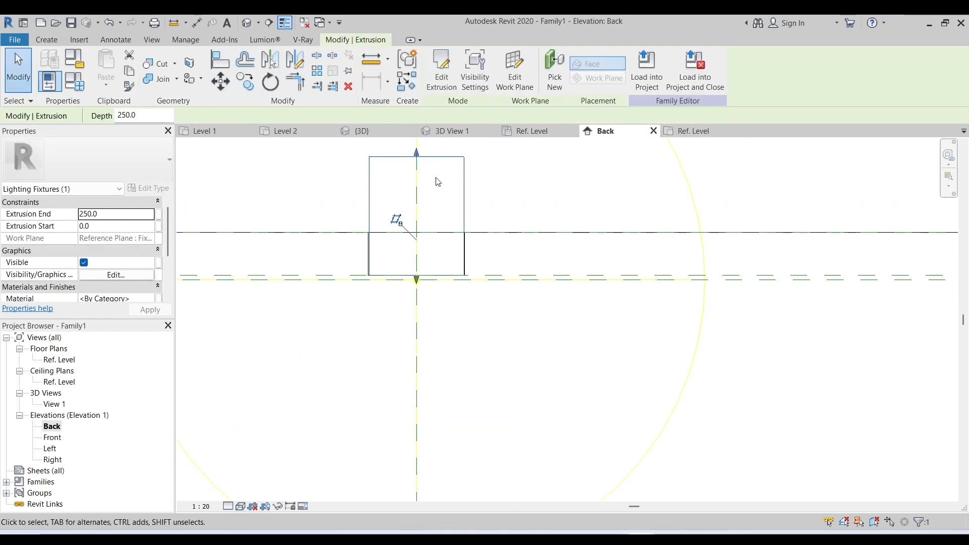
pyautogui.scroll(1, 439, 179)
pyautogui.moveTo(410, 148); pyautogui.dragTo(408, 305)
pyautogui.scroll(4, 379, 310)
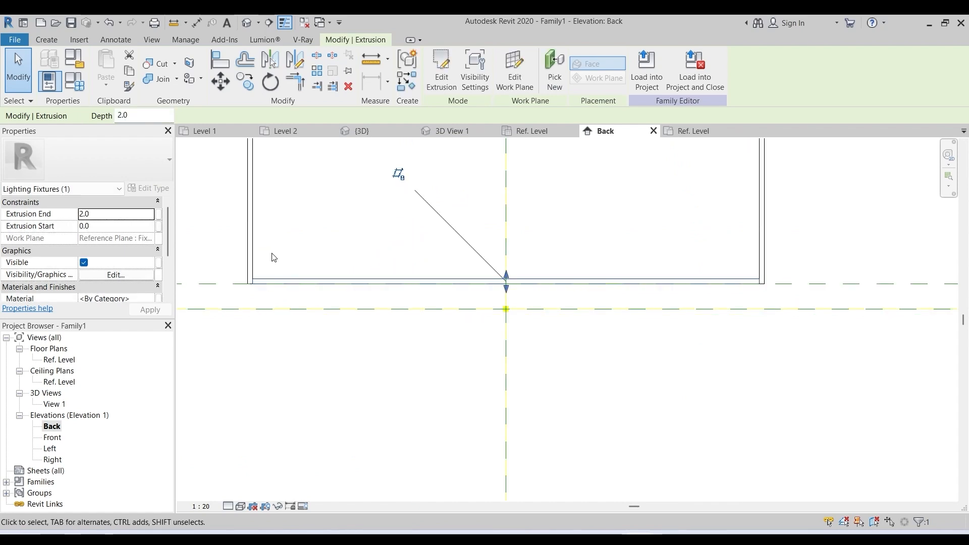
# Set the disc's Extrusion End to 4 and Extrusion Start to 2.
pyautogui.click(103, 216)
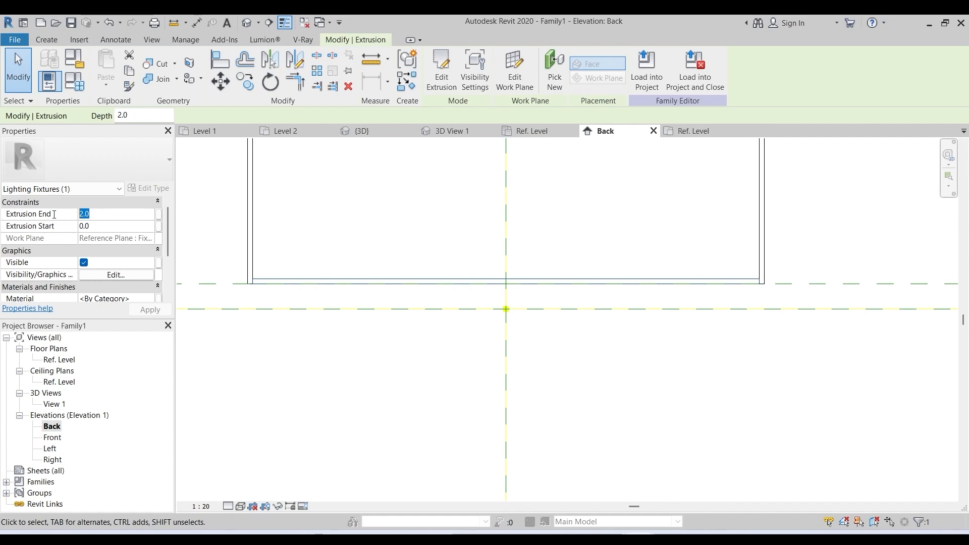
pyautogui.write('4')
pyautogui.click(106, 227)
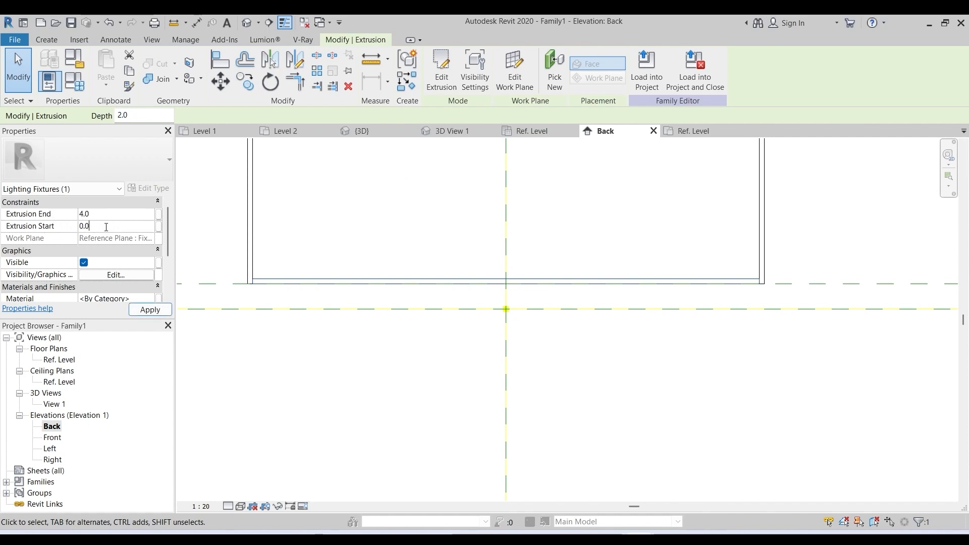
pyautogui.write('2')
pyautogui.click(151, 313)
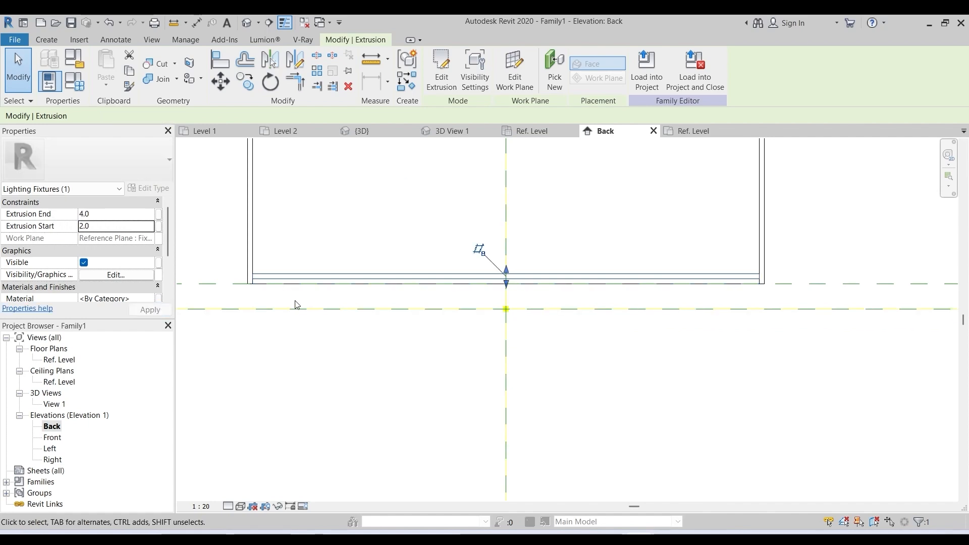
pyautogui.click(580, 337)
pyautogui.scroll(-2, 582, 338)
pyautogui.scroll(1, 470, 261)
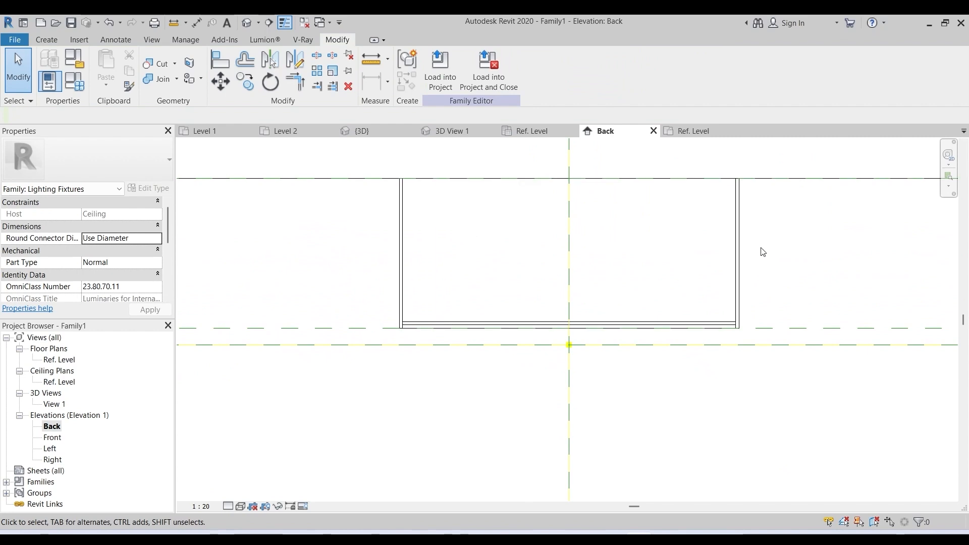
# Associate the Material of the ring housing extrusion with a new type parameter named Casing, grouped under Materials and Finishes.
pyautogui.click(737, 248)
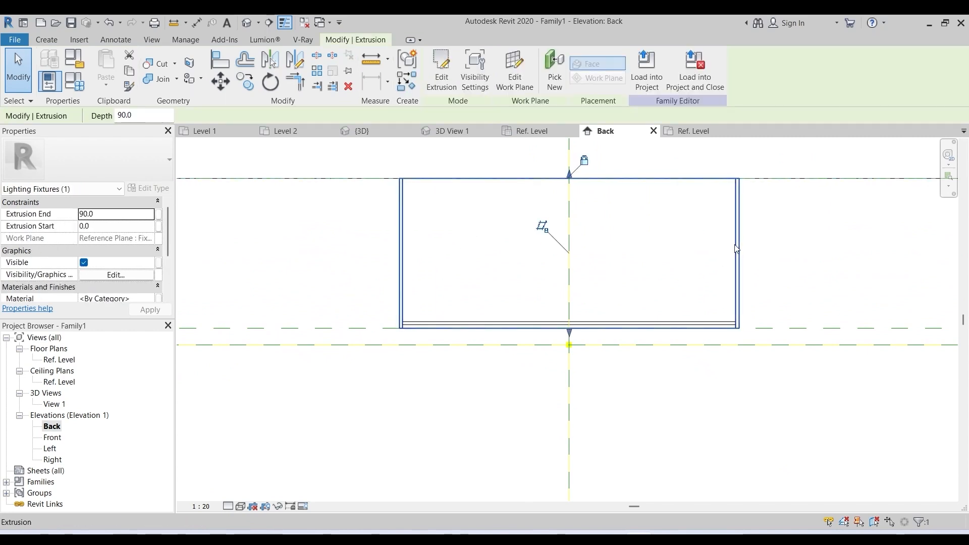
pyautogui.scroll(-2, 116, 266)
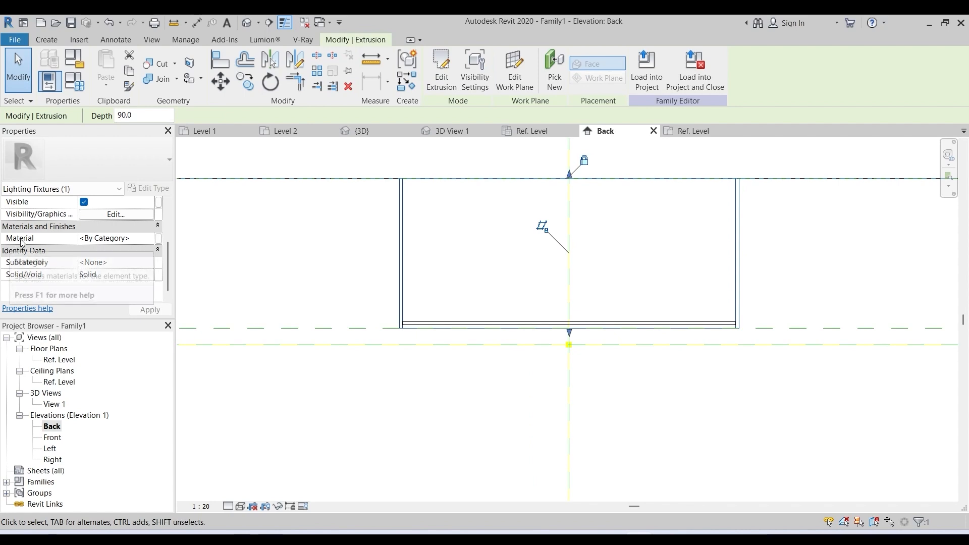
pyautogui.click(158, 238)
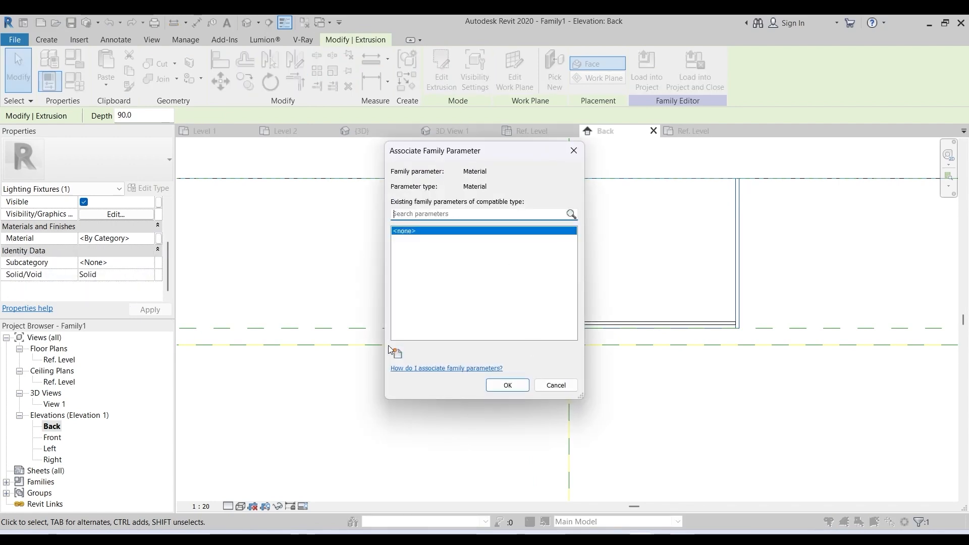
pyautogui.click(397, 355)
pyautogui.press('capslock')
pyautogui.write('Casing')
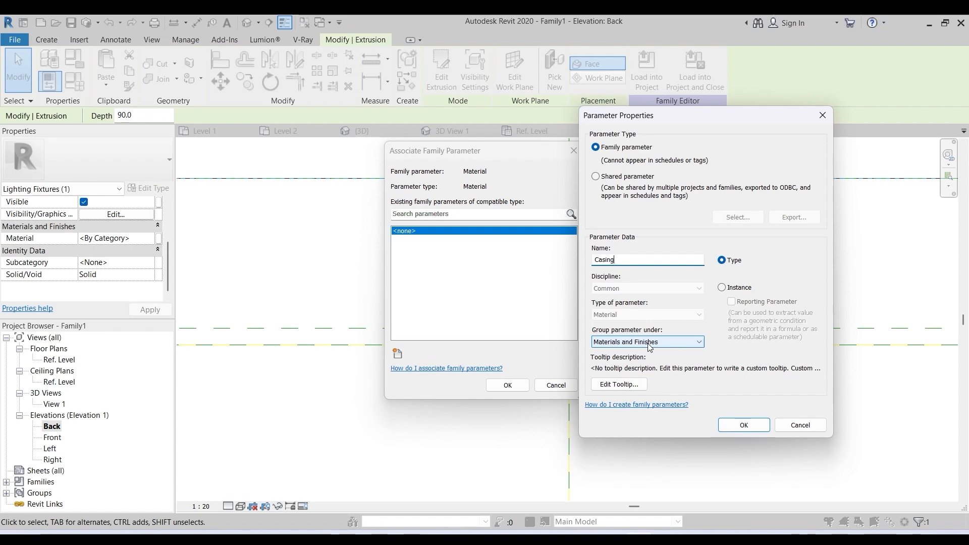
pyautogui.click(744, 425)
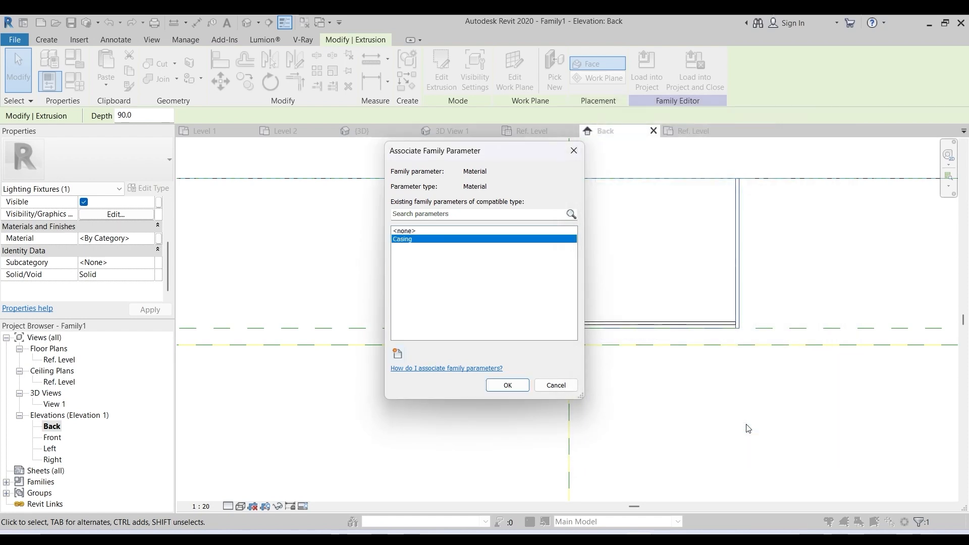
pyautogui.click(508, 386)
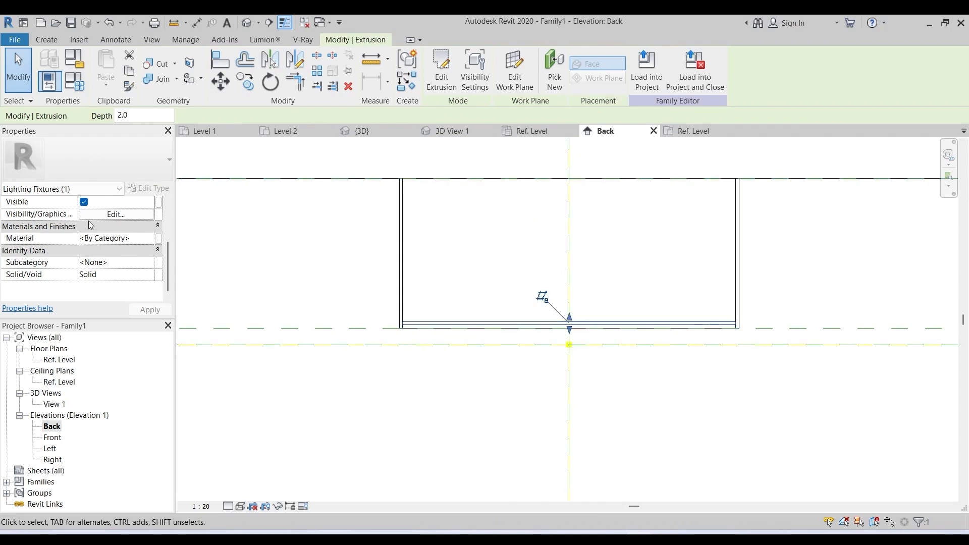
# Associate the Material of the thin disc extrusion with a new type parameter named Diffuser under Materials and Finishes.
pyautogui.click(157, 239)
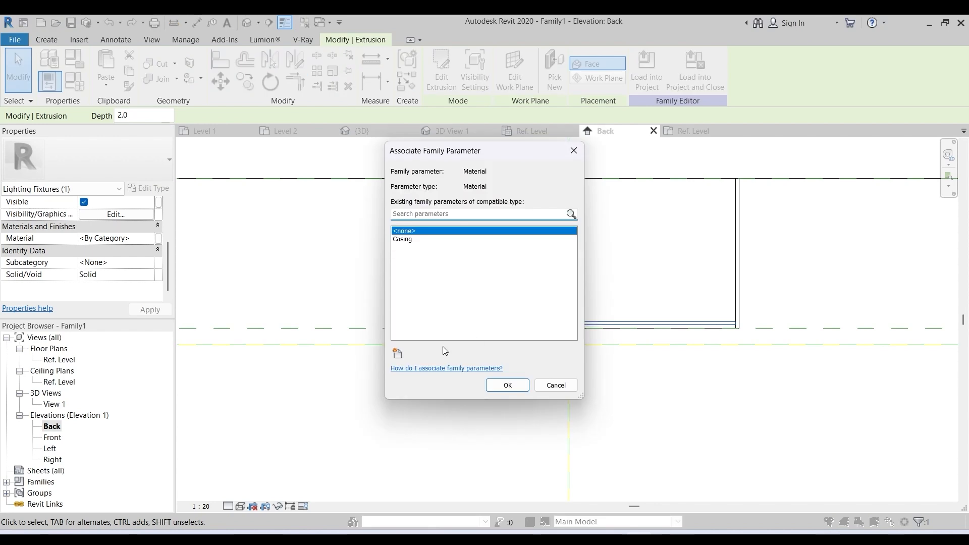
pyautogui.click(398, 355)
pyautogui.write('Diffuser')
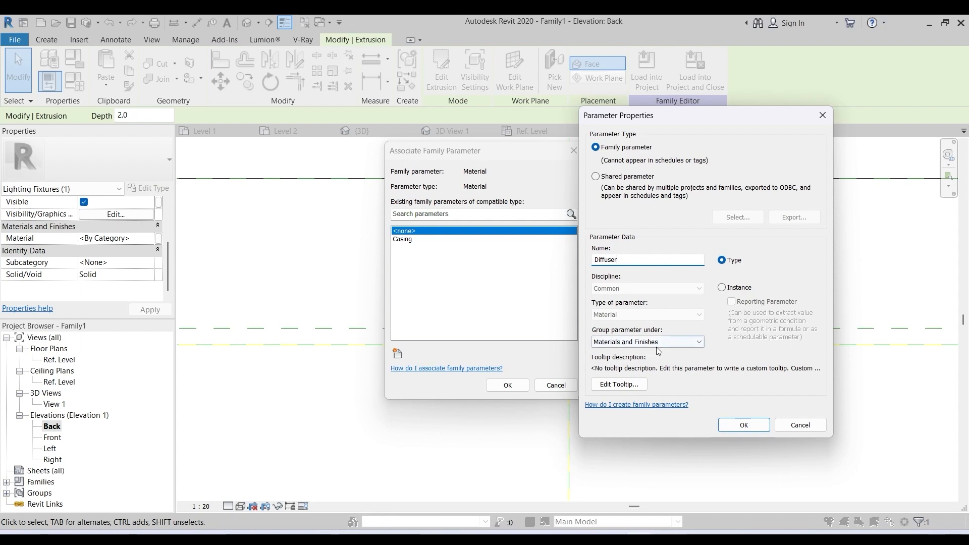
pyautogui.click(744, 425)
pyautogui.click(506, 384)
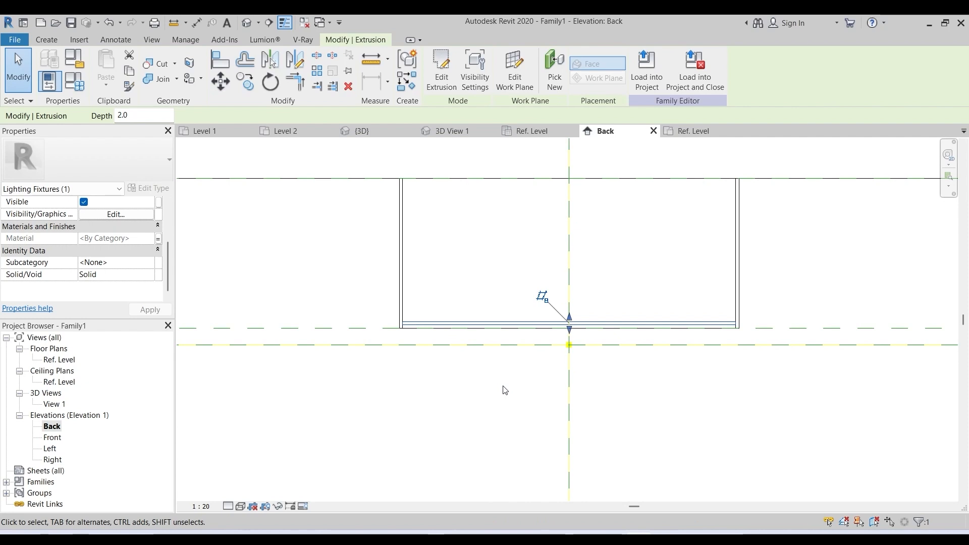
pyautogui.click(474, 358)
# In the family types, set the Apparent Load to 50 VA and define the Initial Intensity by a wattage of 45 W.
pyautogui.scroll(-4, 612, 372)
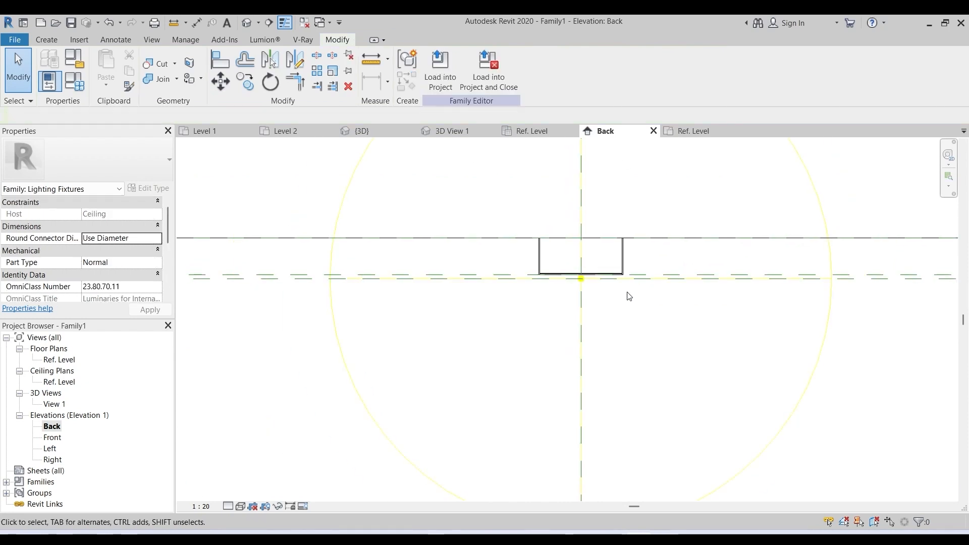
pyautogui.click(588, 291)
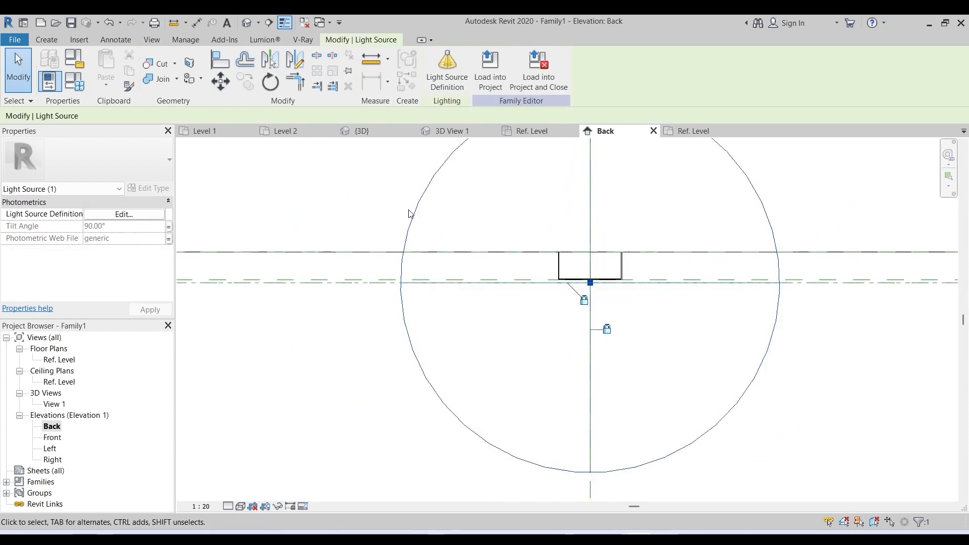
pyautogui.click(74, 81)
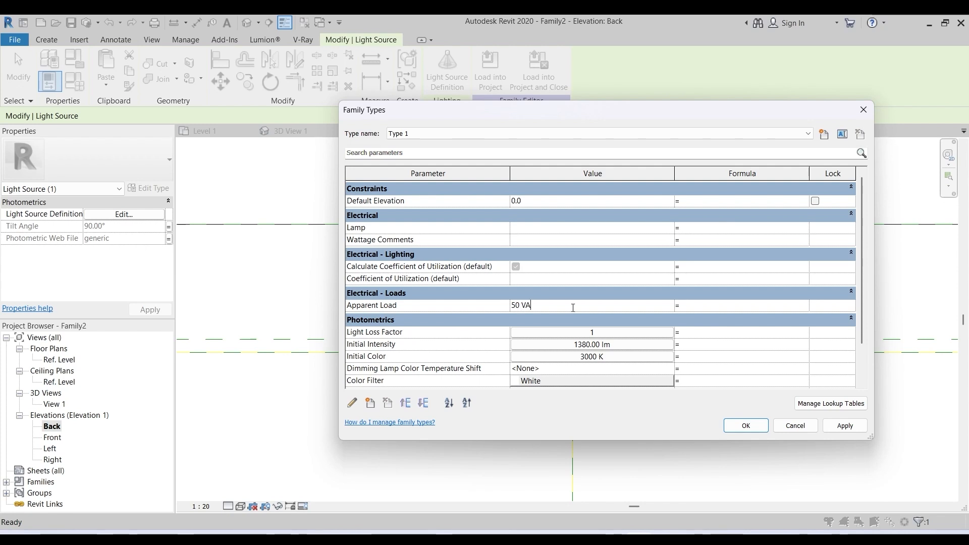
pyautogui.click(370, 335)
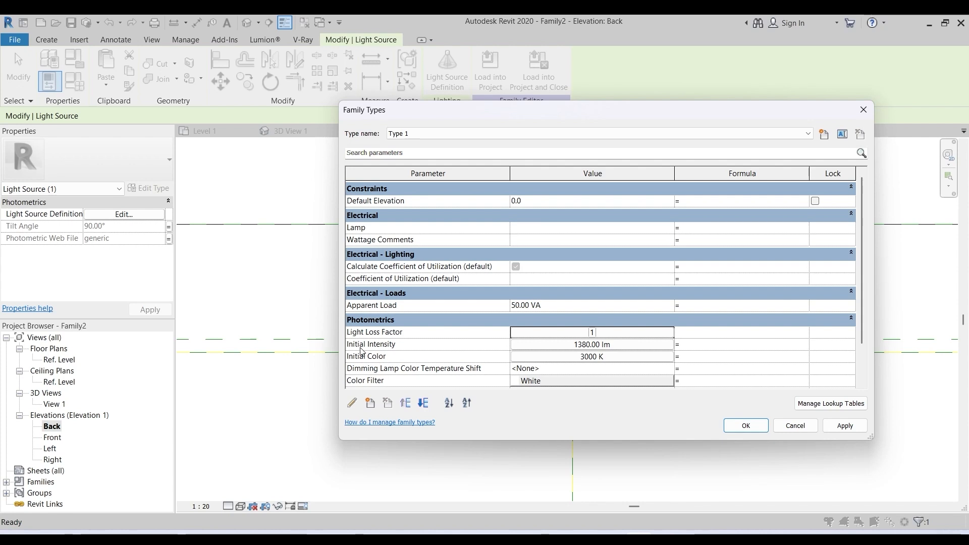
pyautogui.click(590, 346)
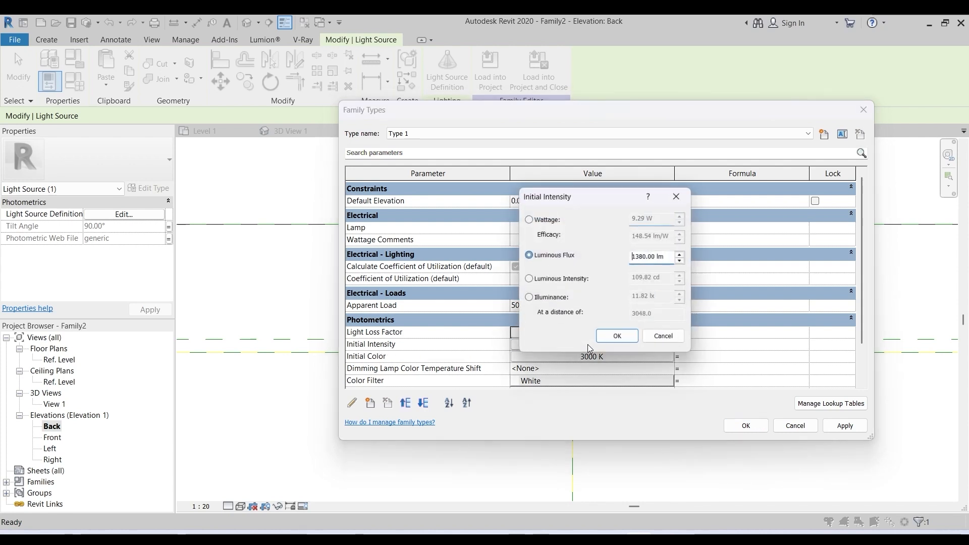
pyautogui.click(528, 220)
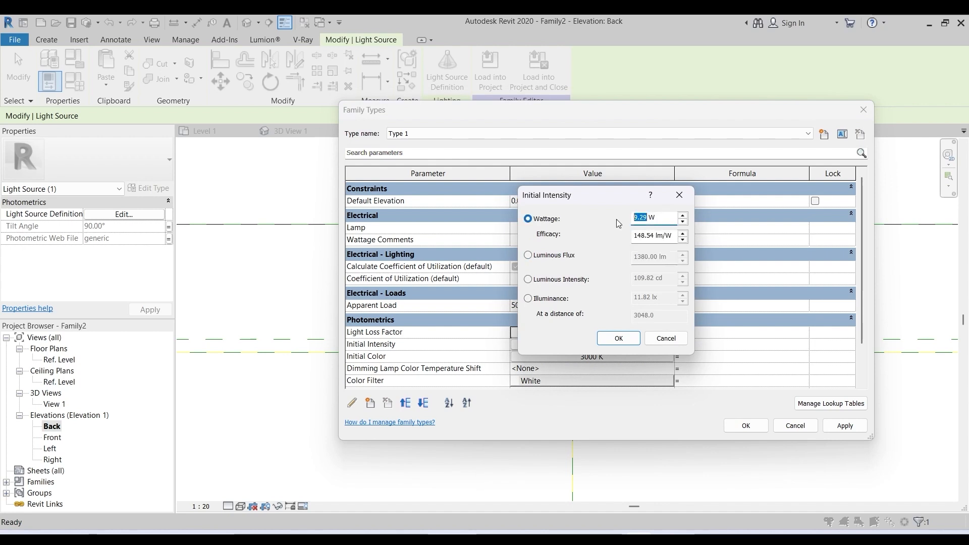
pyautogui.write('45')
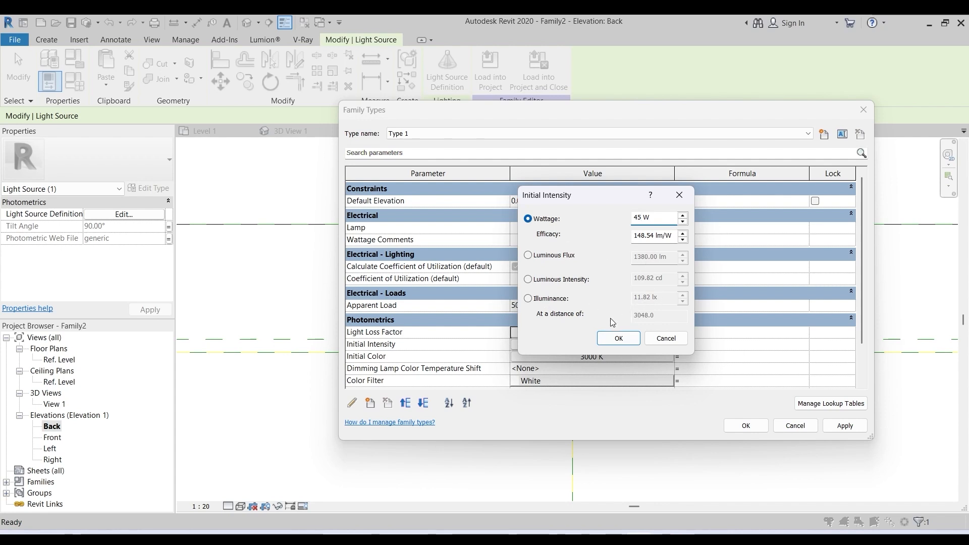
pyautogui.click(621, 341)
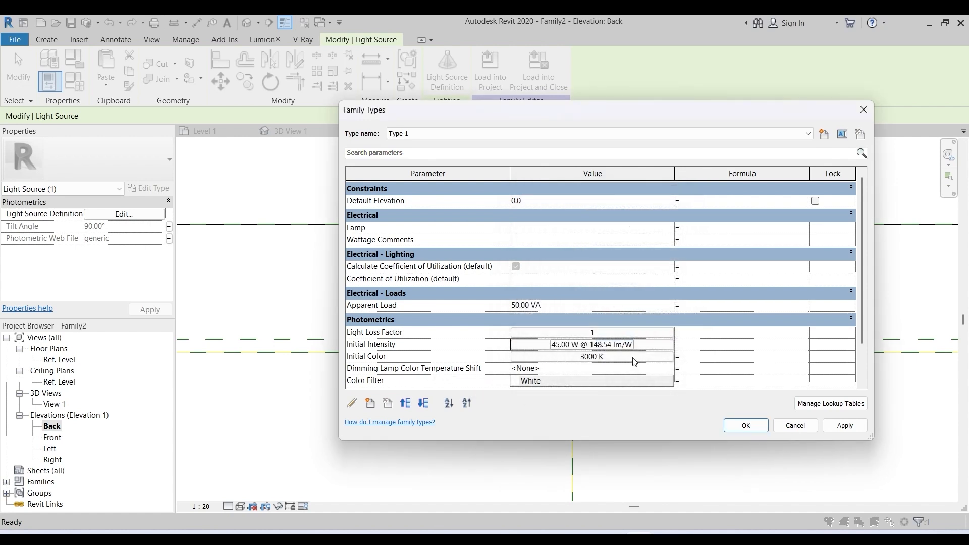
# Set the light's Initial Color to a custom temperature of 4000 K.
pyautogui.click(589, 357)
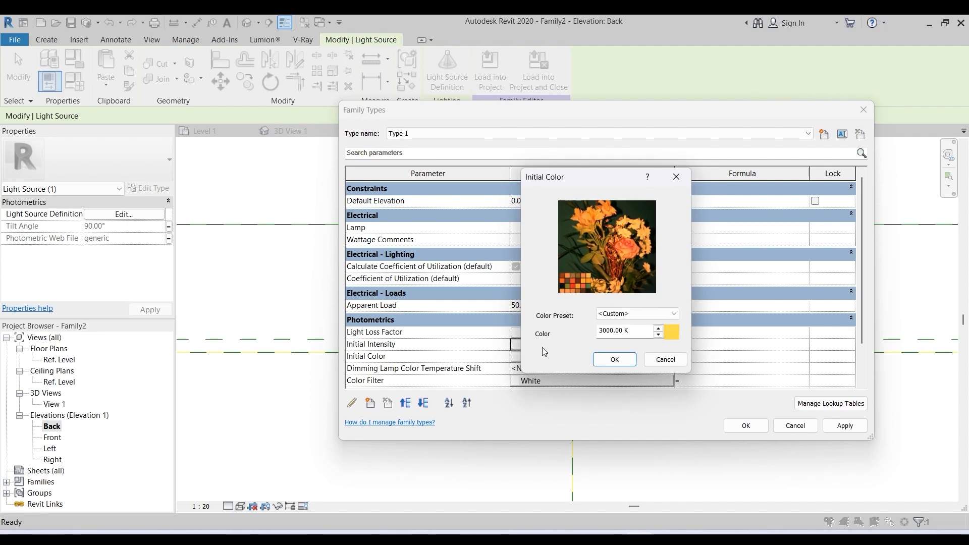
pyautogui.moveTo(604, 330); pyautogui.dragTo(596, 329)
pyautogui.click(674, 314)
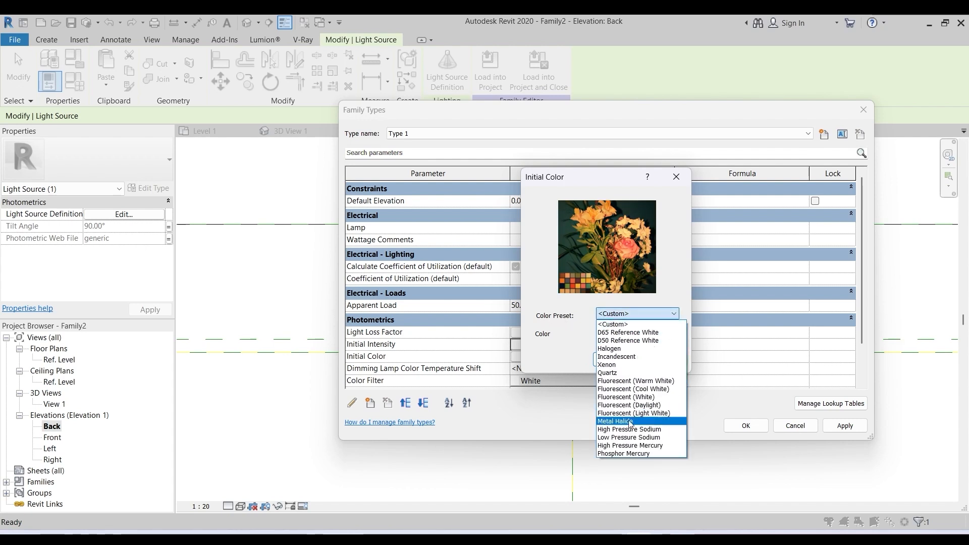
pyautogui.click(579, 394)
pyautogui.click(615, 362)
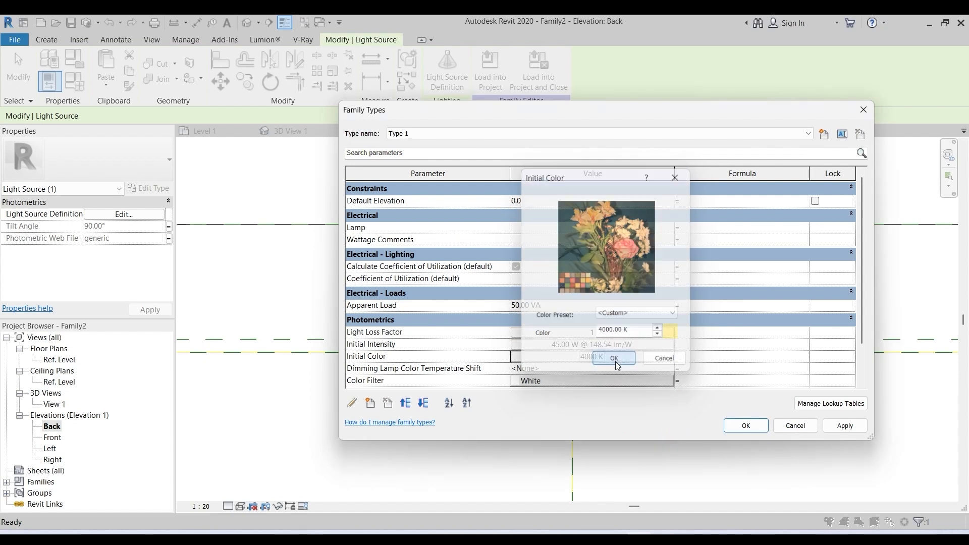
# Assign 2ACLX4_48L.ies as the Photometric Web File and apply the family type changes.
pyautogui.scroll(-2, 520, 353)
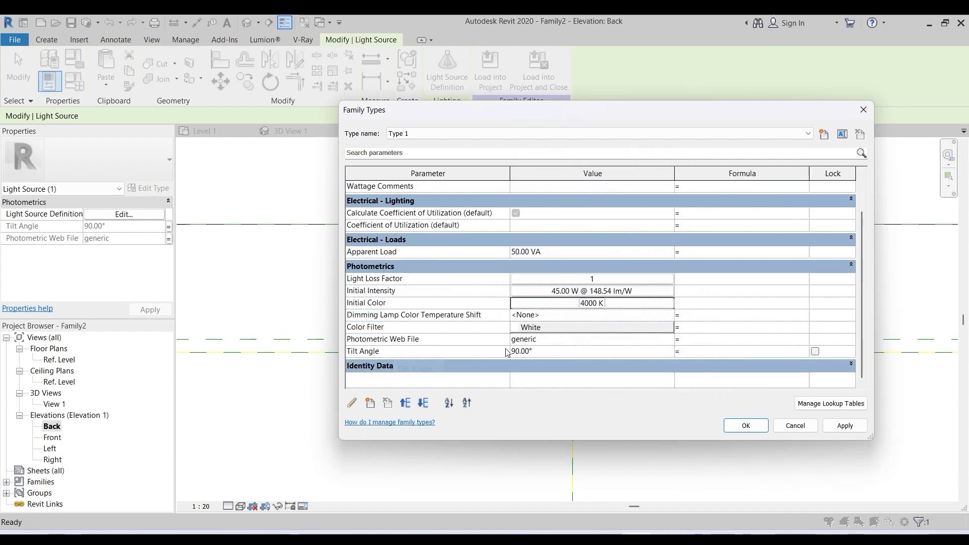
pyautogui.click(665, 340)
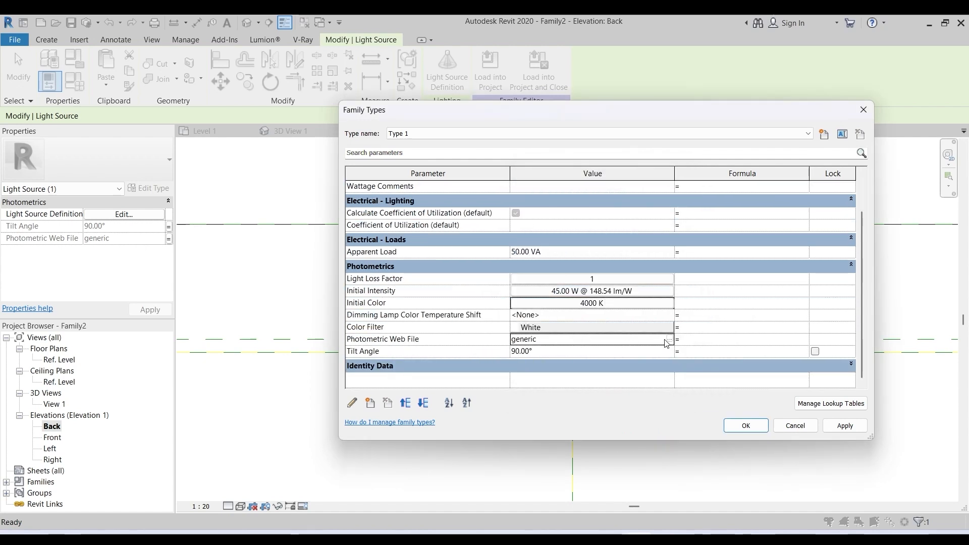
pyautogui.click(669, 341)
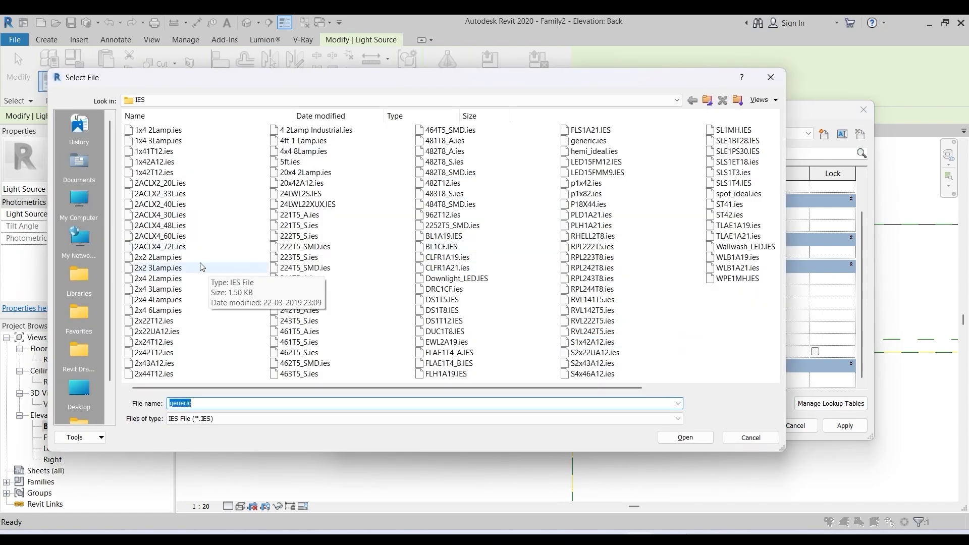
pyautogui.click(167, 228)
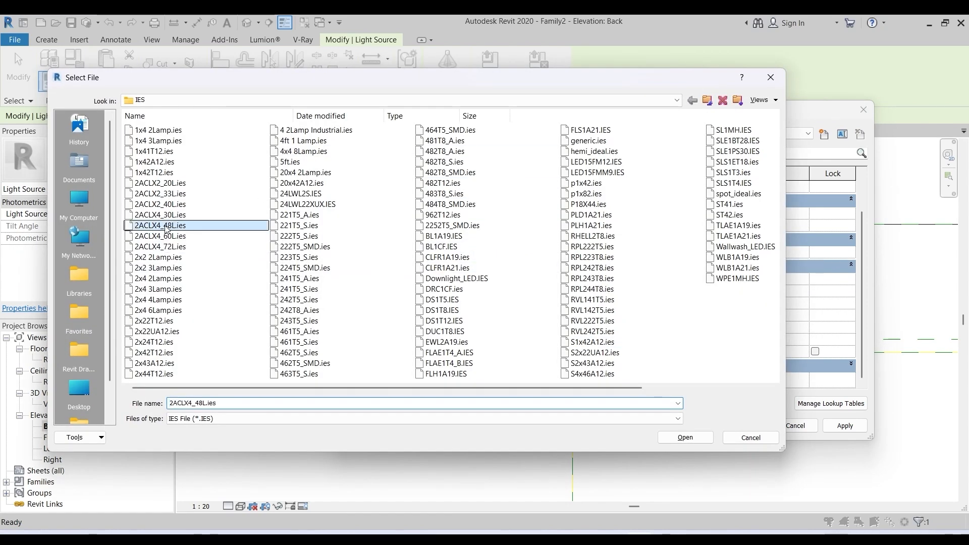
pyautogui.click(685, 438)
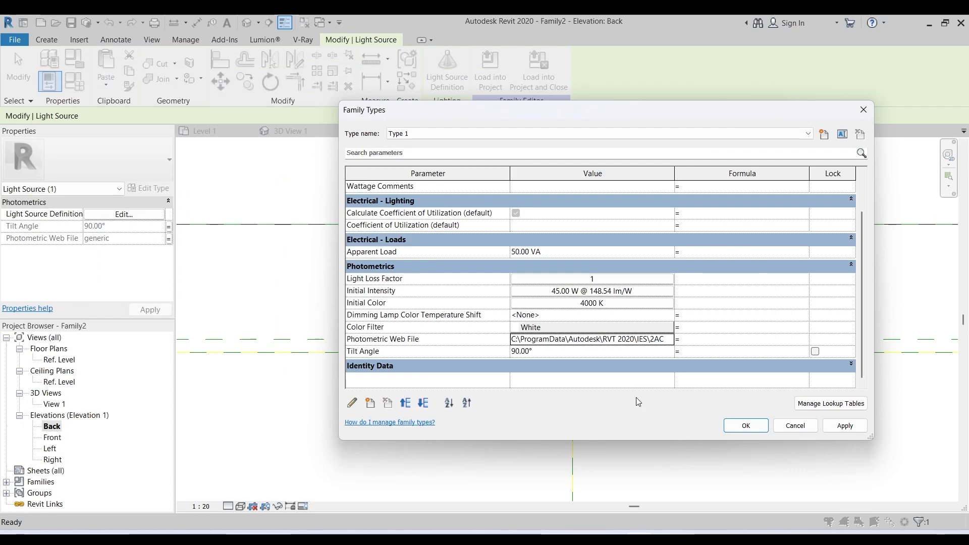
pyautogui.click(845, 426)
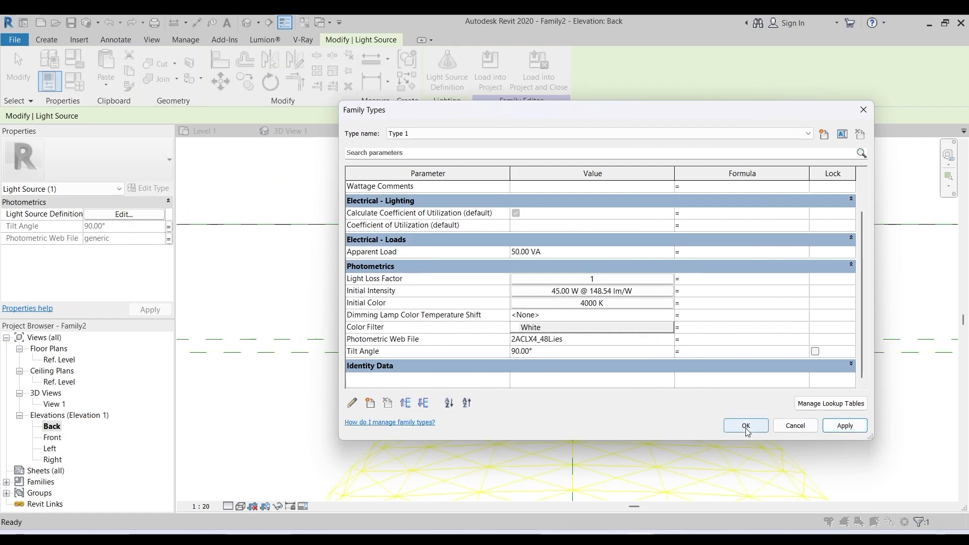
pyautogui.click(745, 425)
pyautogui.scroll(-3, 621, 348)
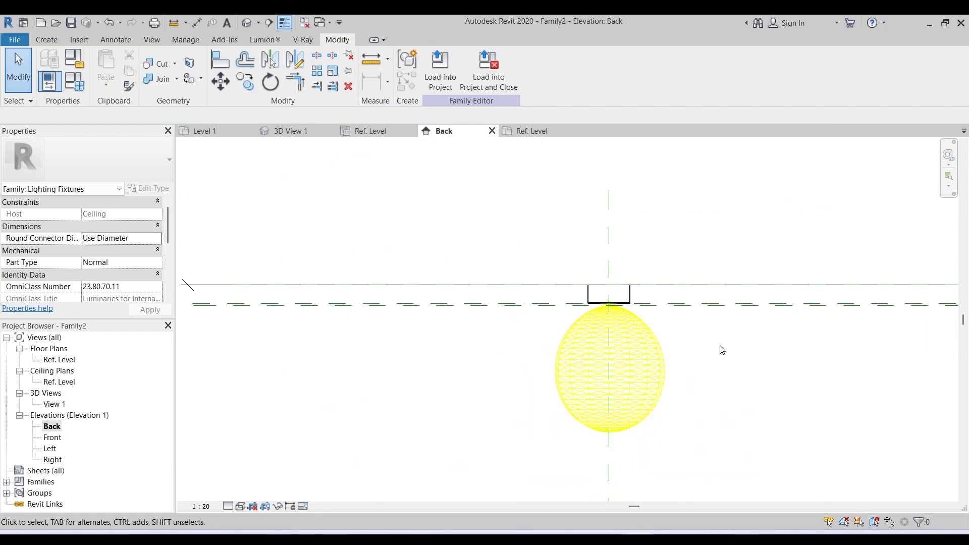
# Place a Power - Unbalanced electrical connector on the round housing's upper face in the default 3D view.
pyautogui.click(247, 23)
pyautogui.click(46, 40)
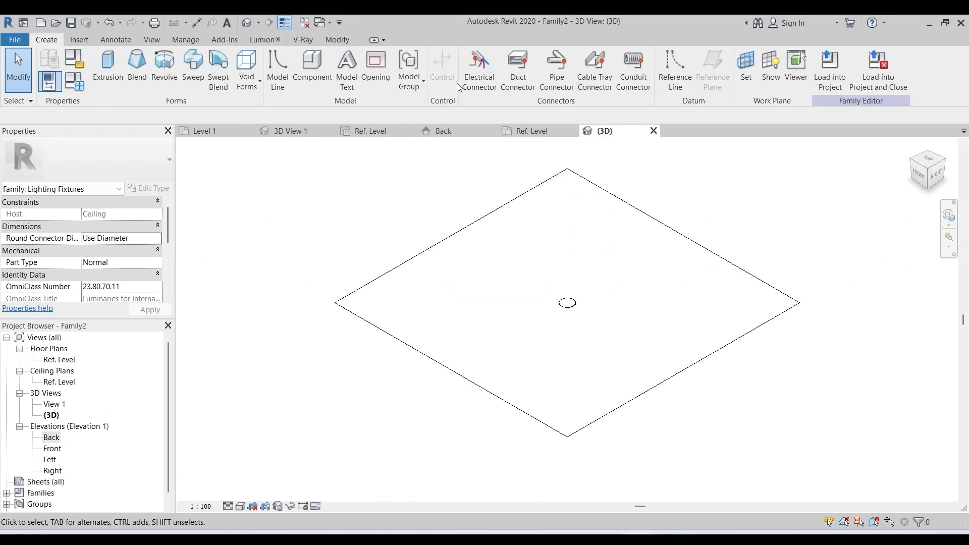
pyautogui.click(483, 70)
pyautogui.scroll(5, 554, 292)
pyautogui.scroll(-3, 560, 288)
pyautogui.scroll(3, 561, 290)
pyautogui.click(554, 251)
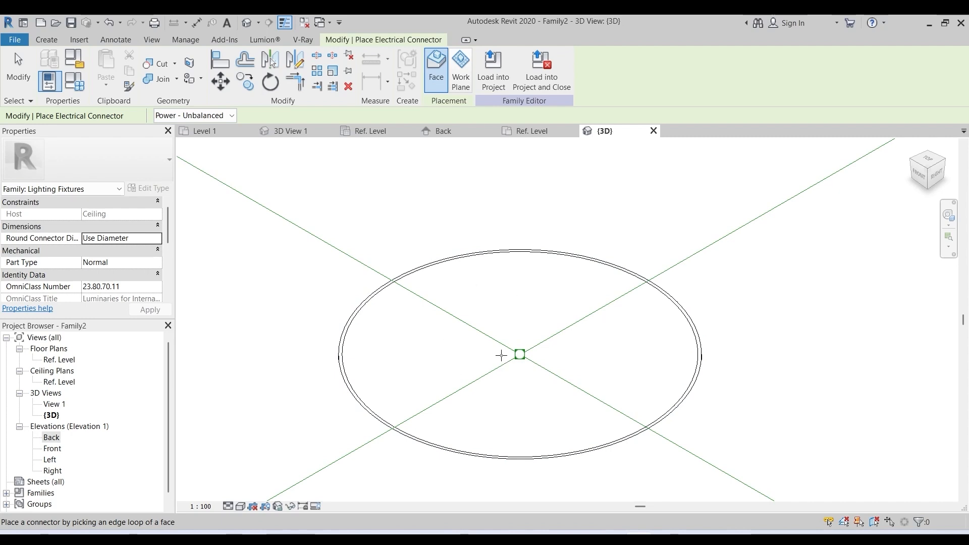
pyautogui.scroll(-6, 574, 287)
pyautogui.scroll(-3, 519, 320)
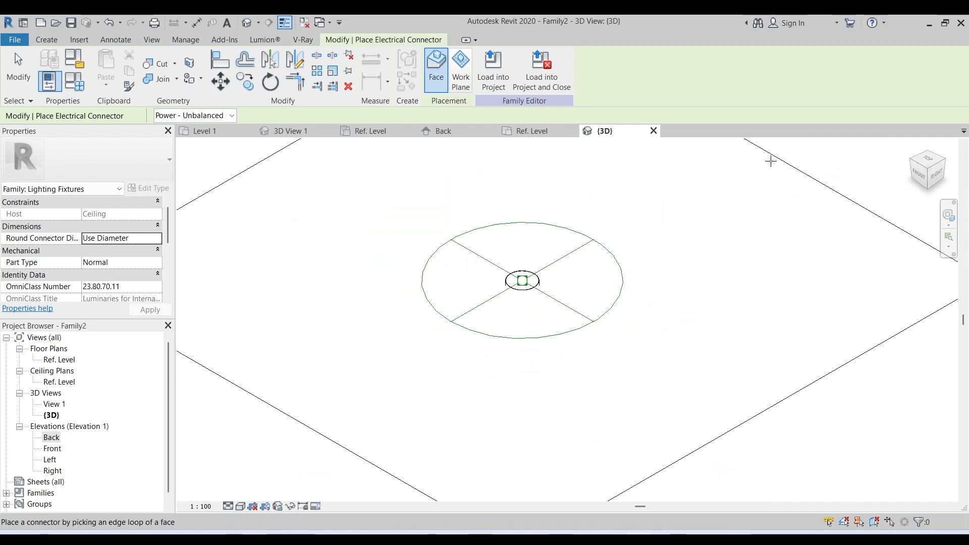
pyautogui.scroll(-2, 515, 264)
pyautogui.scroll(1, 598, 255)
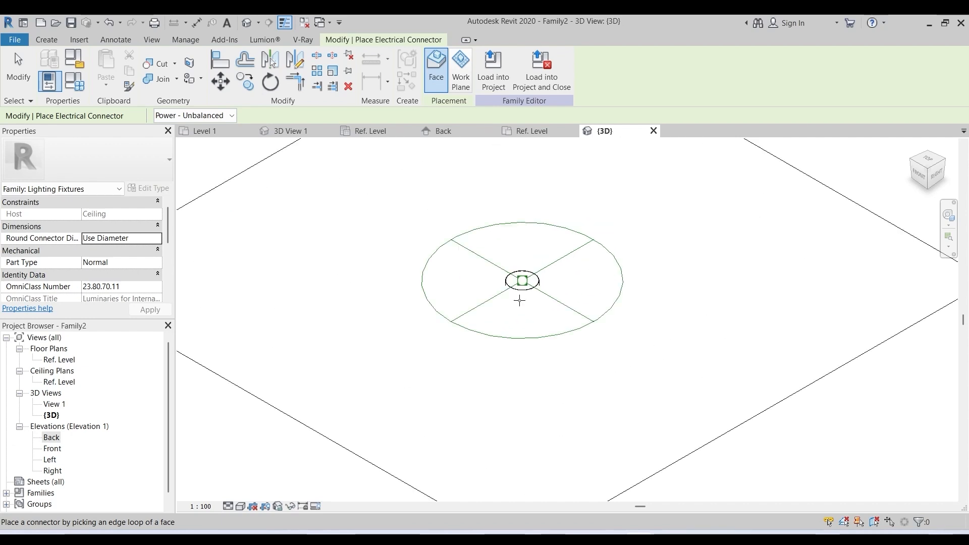
pyautogui.moveTo(519, 298); pyautogui.dragTo(579, 267, button='middle')
pyautogui.scroll(-2, 605, 262)
pyautogui.press('Escape')
# Set the electrical connector's Voltage to 230 V and associate its Apparent Load Phase 1 with the Apparent Load family parameter.
pyautogui.click(580, 254)
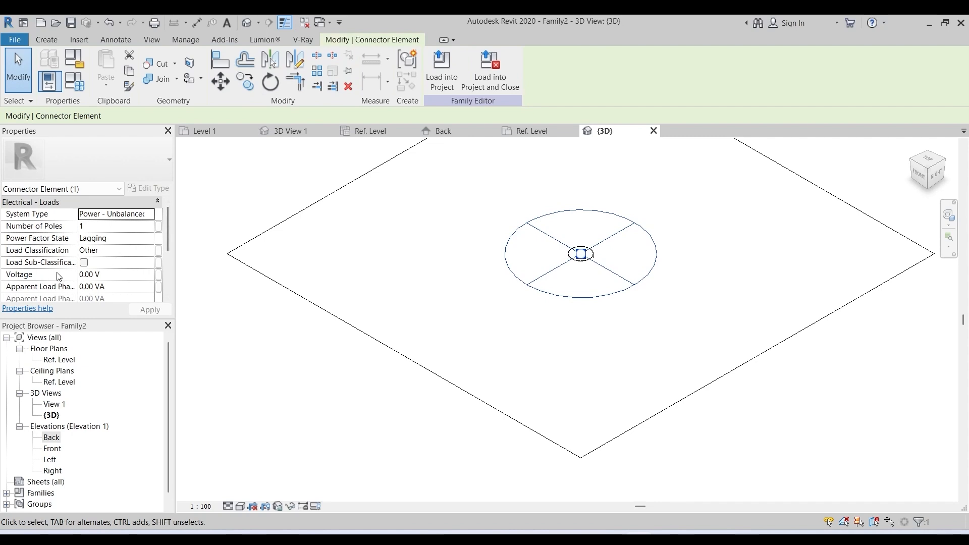
pyautogui.click(101, 274)
pyautogui.write('23')
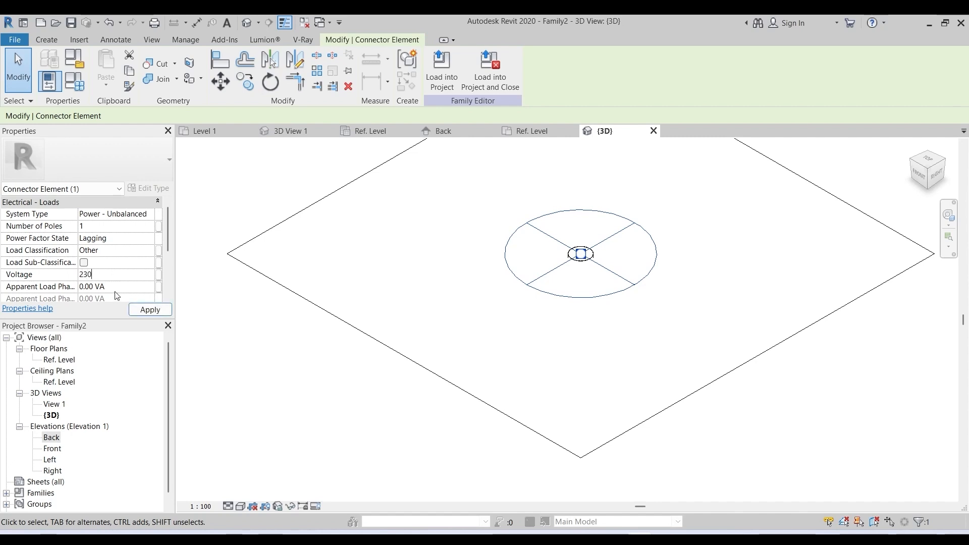
pyautogui.write('0')
pyautogui.click(135, 287)
pyautogui.click(158, 287)
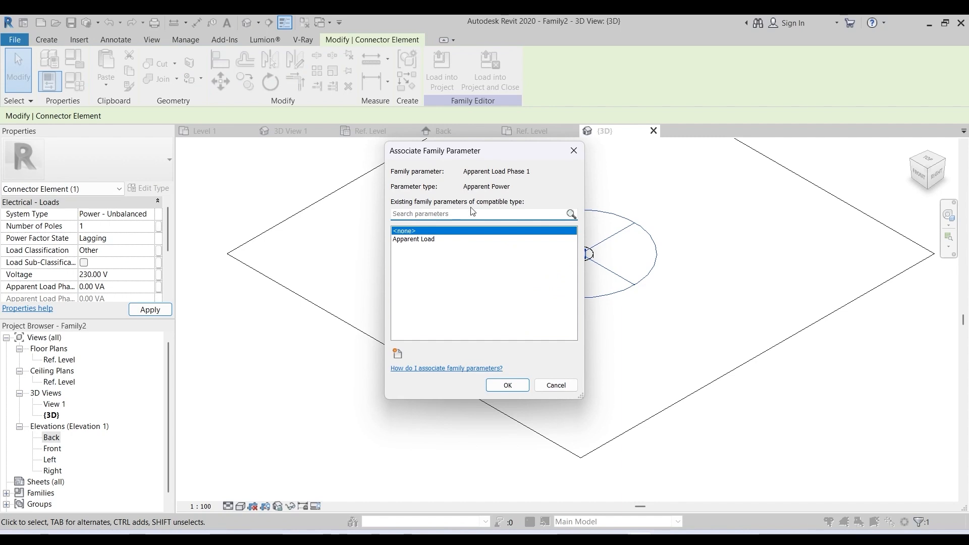
pyautogui.click(422, 239)
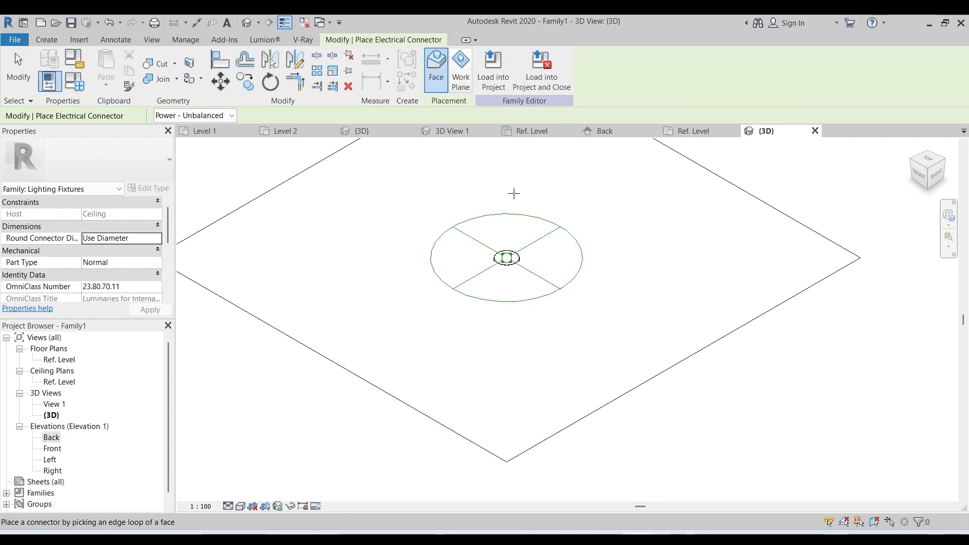
# Save the family on the Desktop as CL1 and load it into the open project.
pyautogui.click(15, 41)
pyautogui.click(31, 168)
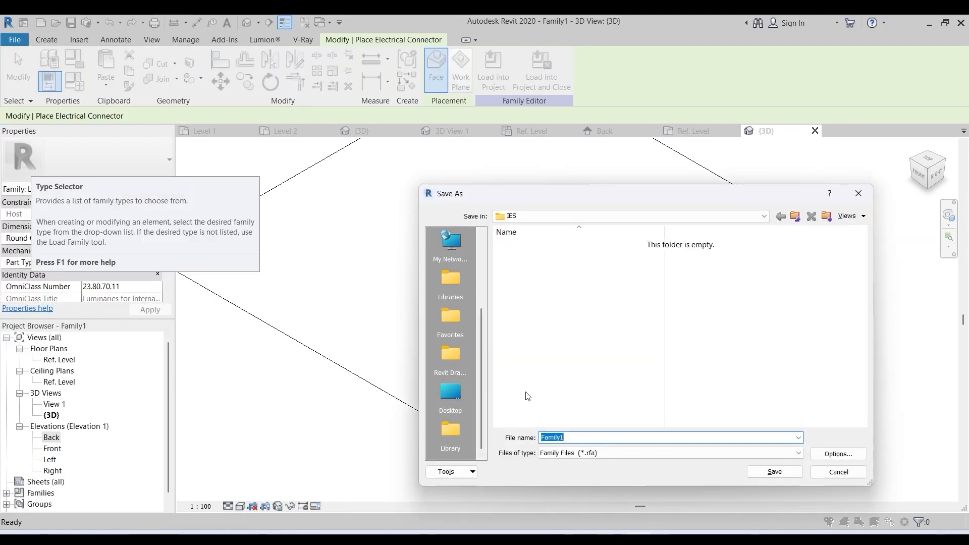
pyautogui.click(459, 396)
pyautogui.write('CL1')
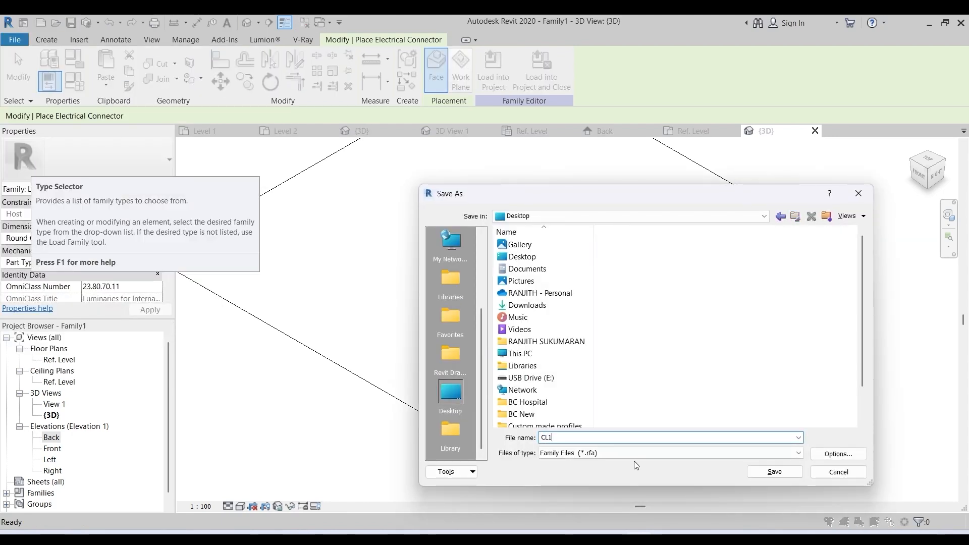
pyautogui.click(774, 471)
pyautogui.click(493, 68)
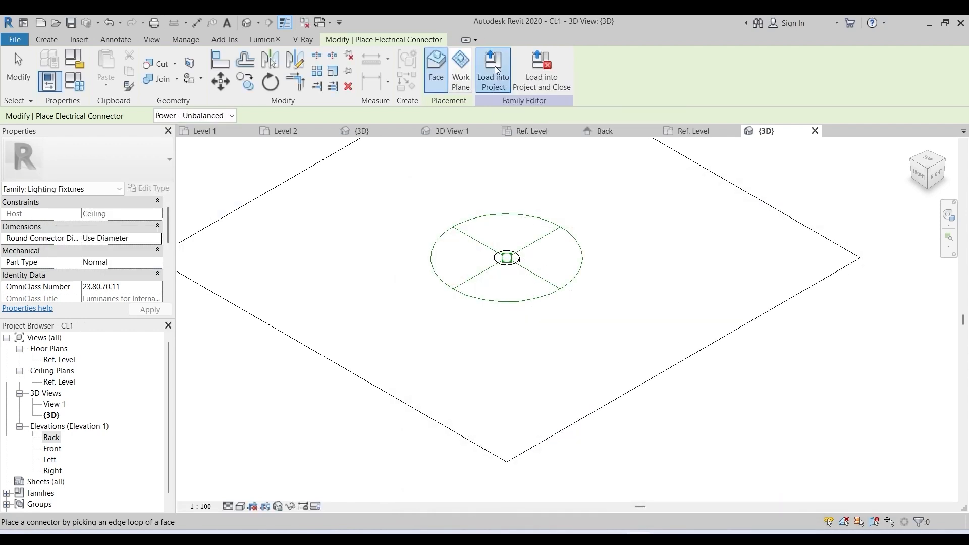
# Place four CL1 lighting fixtures on the ceiling in the project's 3D View 1.
pyautogui.doubleClick(61, 449)
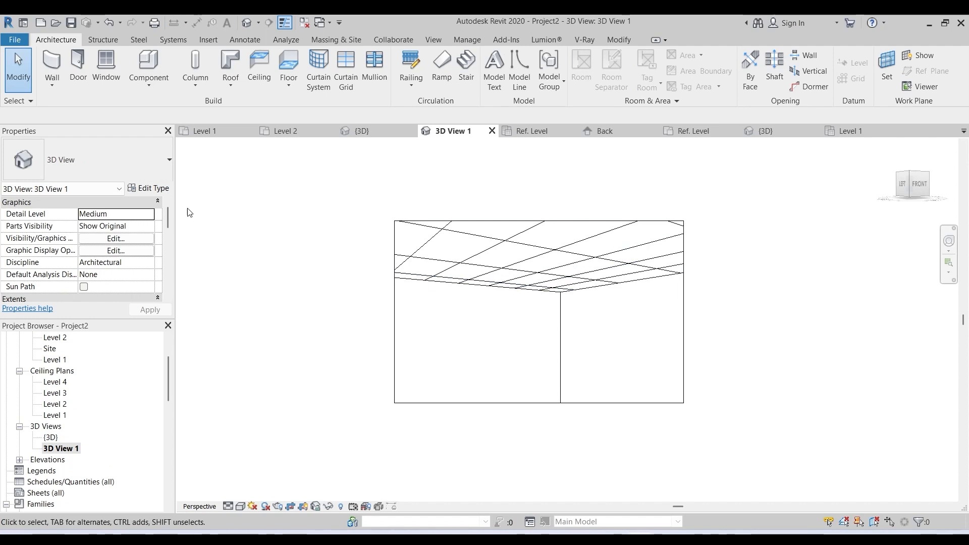
pyautogui.click(150, 87)
pyautogui.click(175, 112)
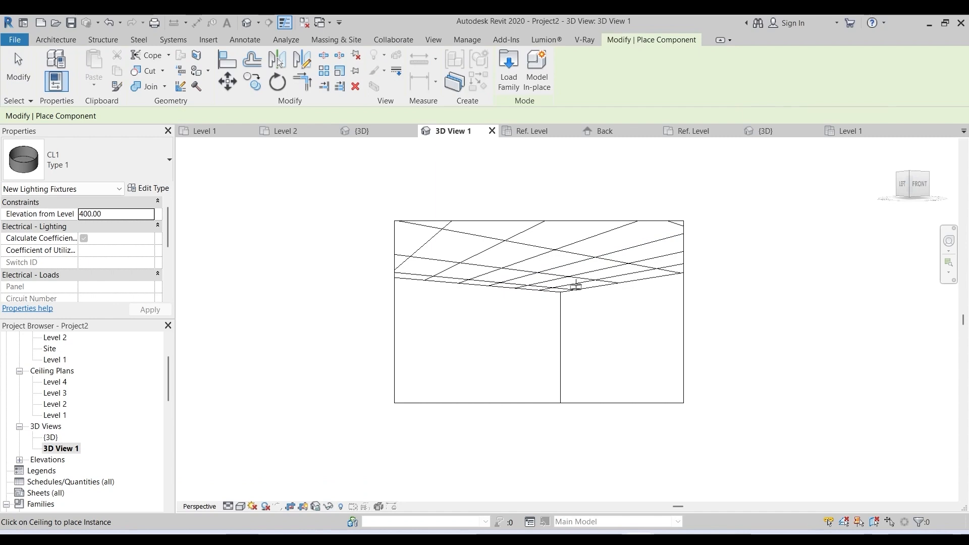
pyautogui.scroll(3, 573, 283)
pyautogui.click(545, 279)
pyautogui.scroll(-2, 625, 289)
pyautogui.click(653, 264)
pyautogui.click(687, 231)
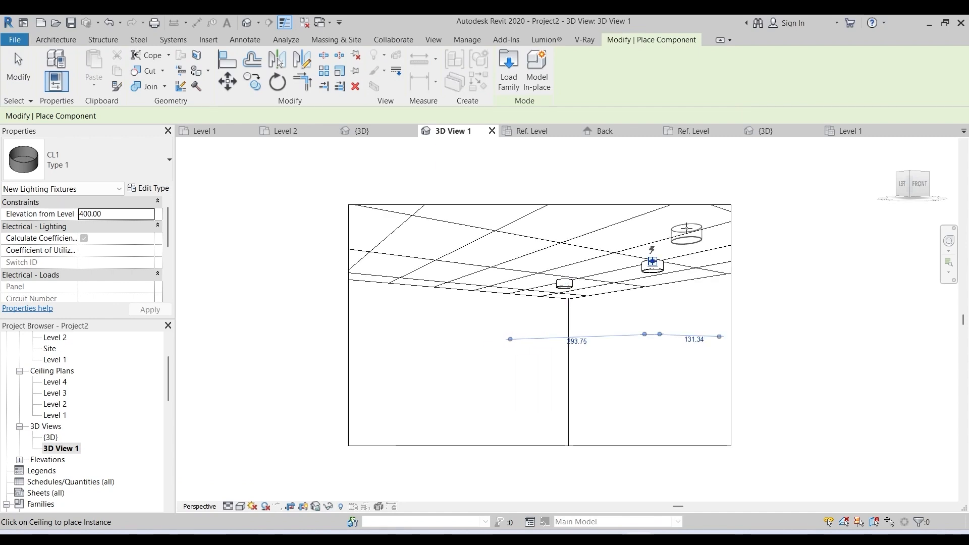
pyautogui.click(578, 235)
pyautogui.press('Escape')
pyautogui.press('Escape')
# In the Level 1 ceiling plan, set the view range's Top to Level 3 and raise its View Depth level.
pyautogui.scroll(1, 616, 362)
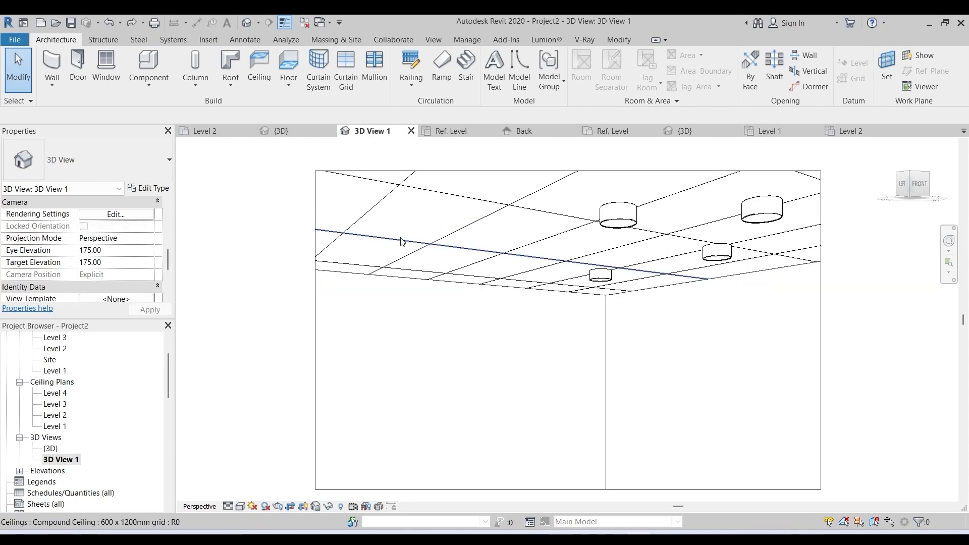
pyautogui.scroll(-2, 552, 299)
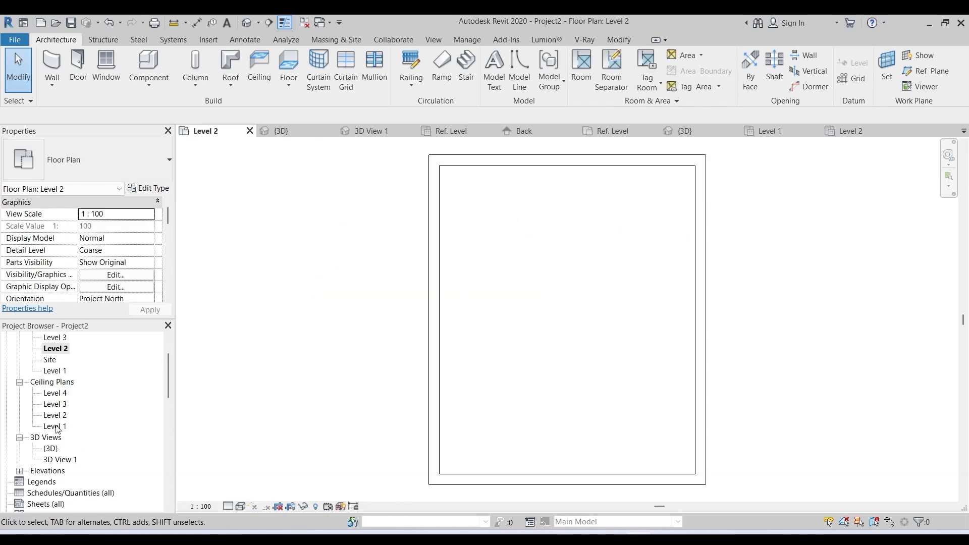
pyautogui.doubleClick(57, 429)
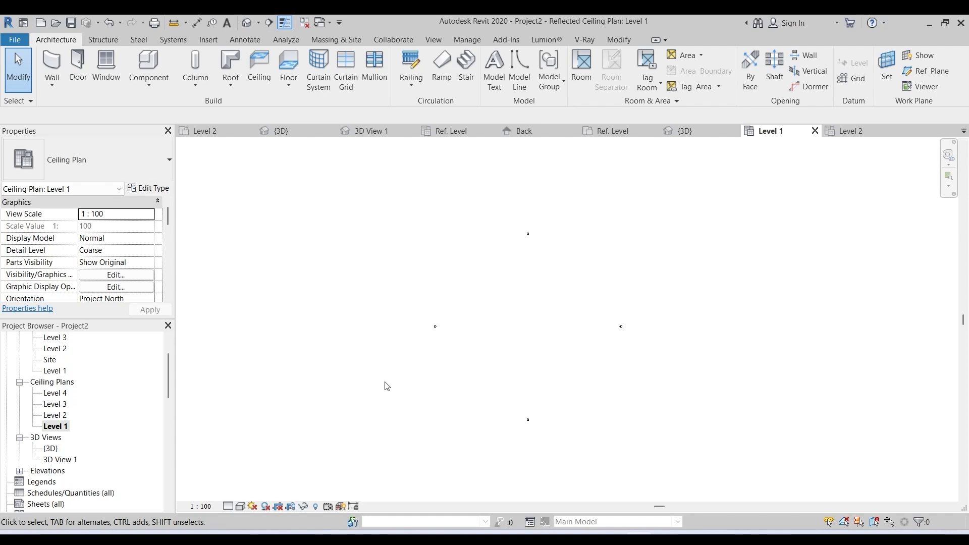
pyautogui.scroll(-10, 134, 264)
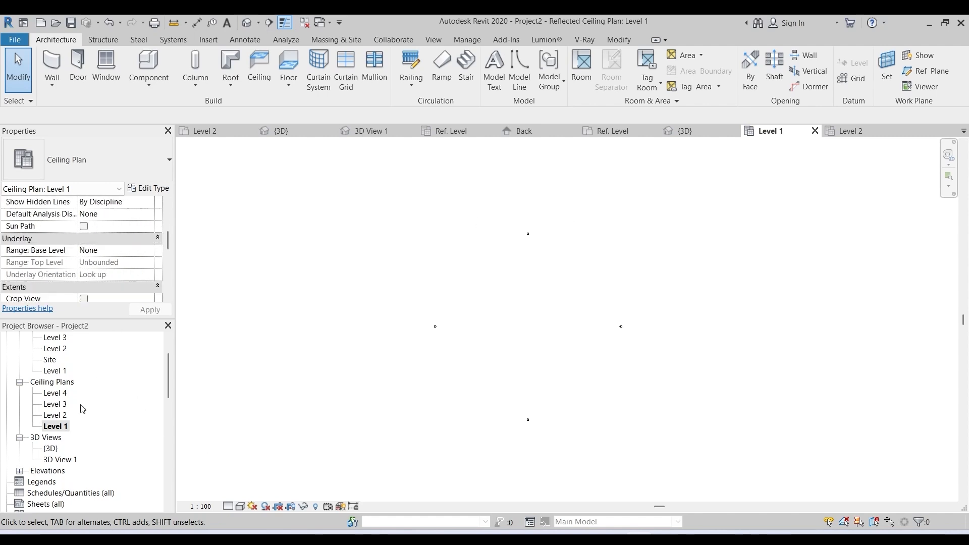
pyautogui.click(116, 273)
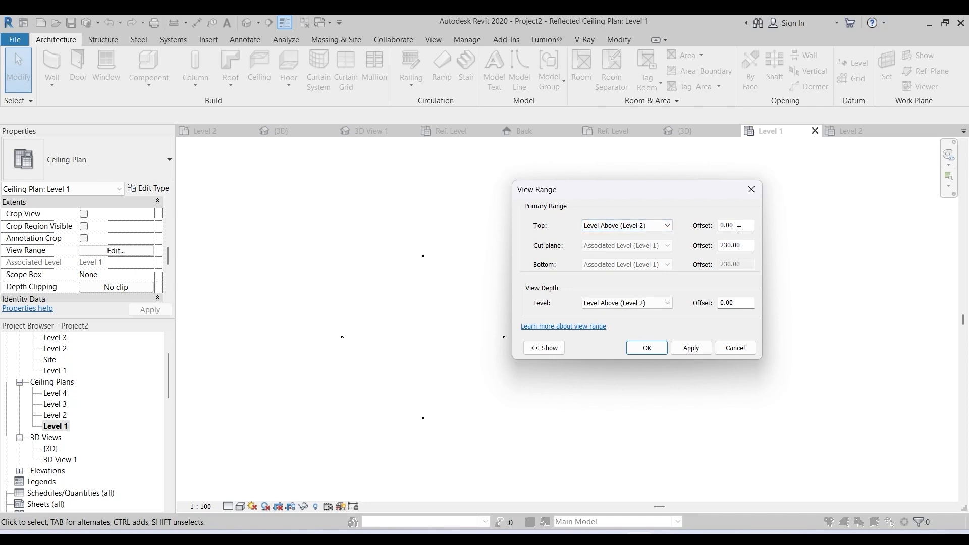
pyautogui.click(669, 225)
pyautogui.click(604, 253)
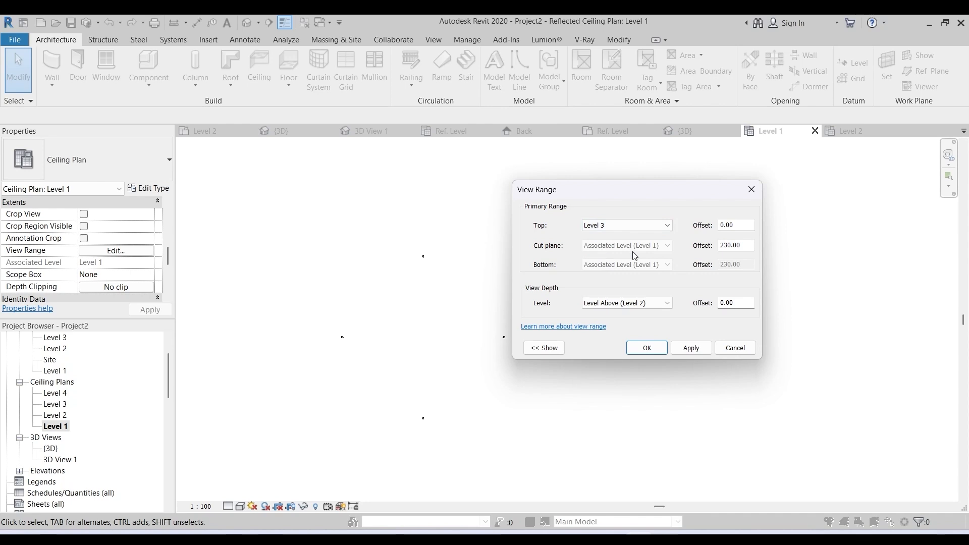
pyautogui.click(669, 305)
pyautogui.click(602, 332)
pyautogui.click(646, 348)
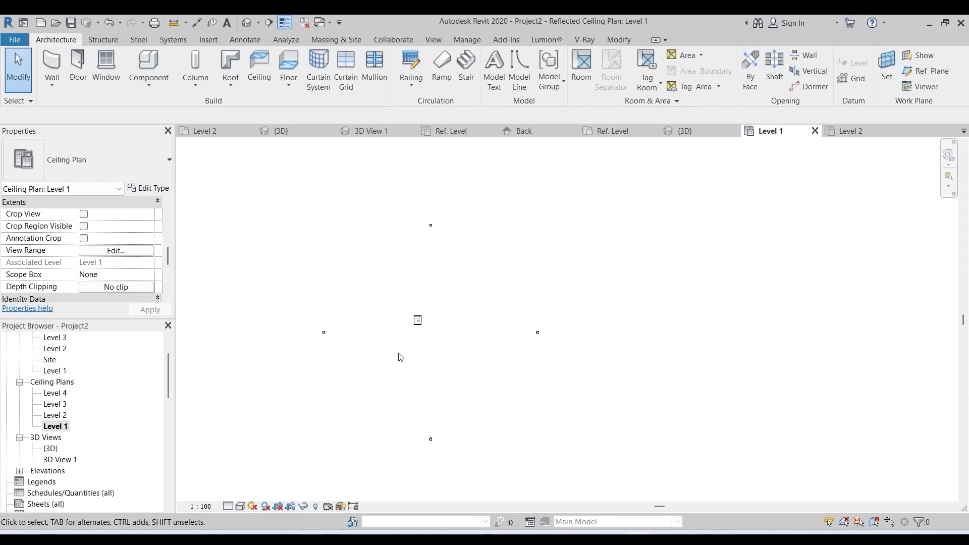
# Place three more CL1 lighting fixtures on the ceiling grid in the Level 1 ceiling plan.
pyautogui.scroll(5, 470, 282)
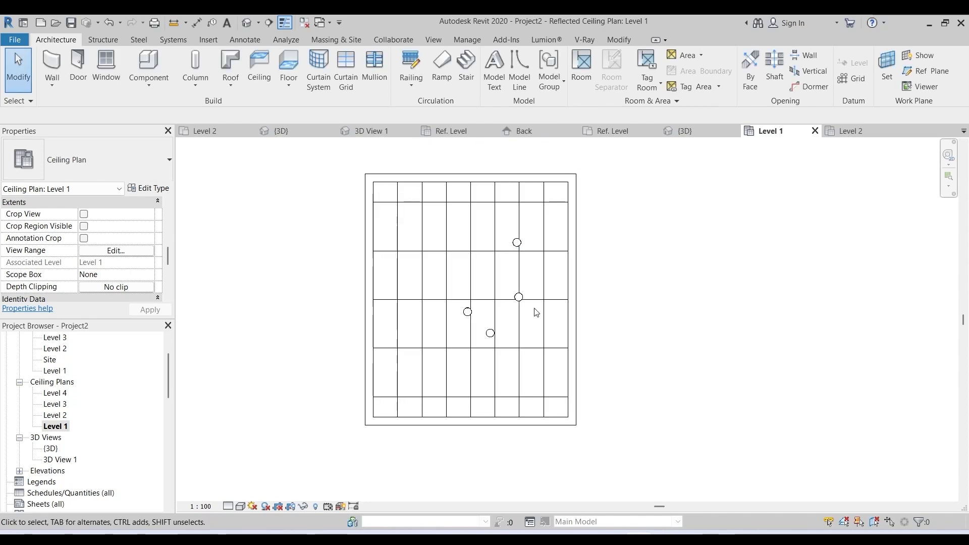
pyautogui.scroll(1, 530, 293)
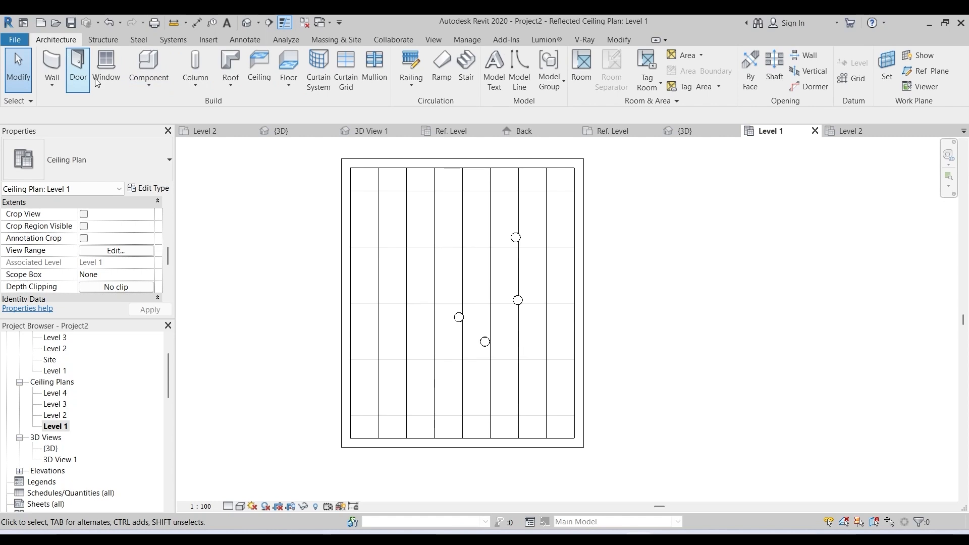
pyautogui.click(150, 85)
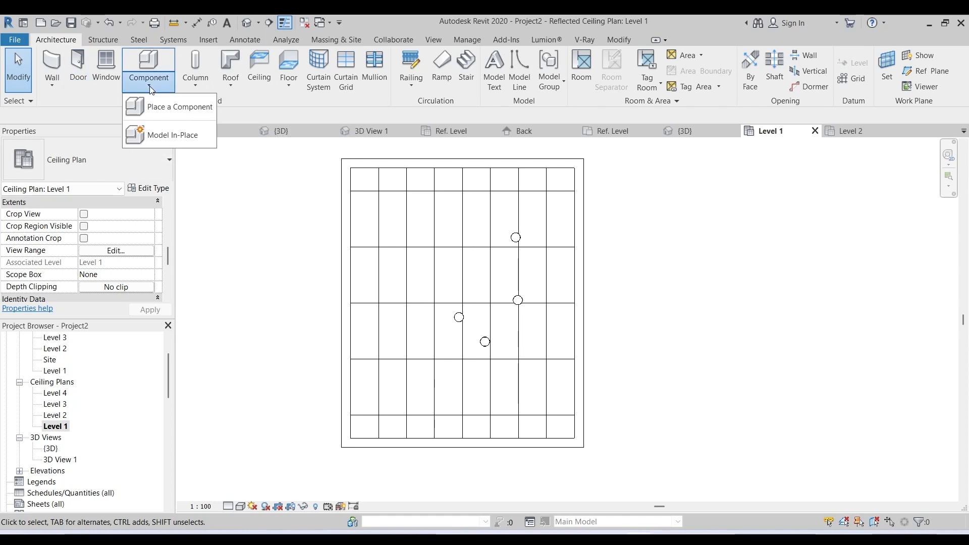
pyautogui.click(171, 108)
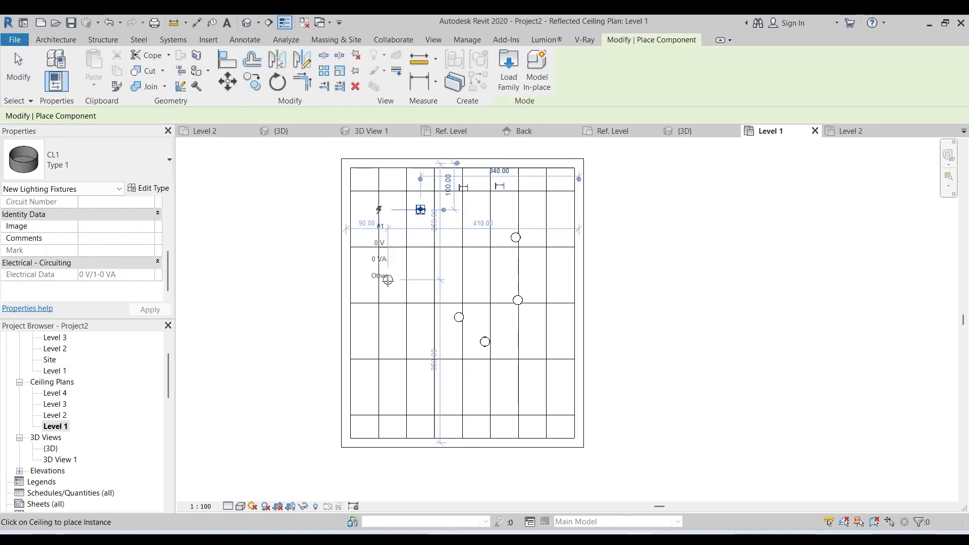
pyautogui.click(421, 210)
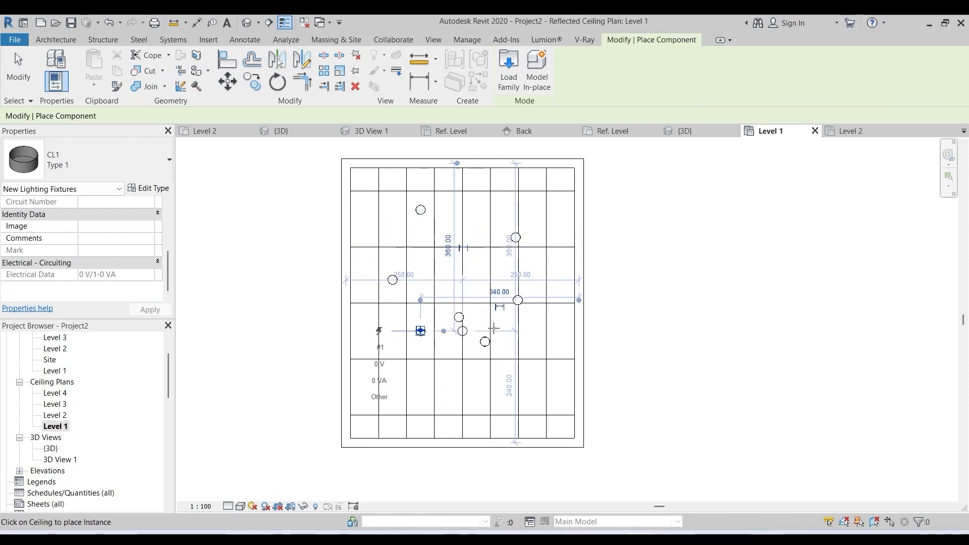
pyautogui.press('Escape')
pyautogui.press('Escape')
# Assign the Aluminum material to the Casing type parameter of the CL1 fixture.
pyautogui.scroll(2, 418, 230)
pyautogui.scroll(2, 418, 230)
pyautogui.click(425, 194)
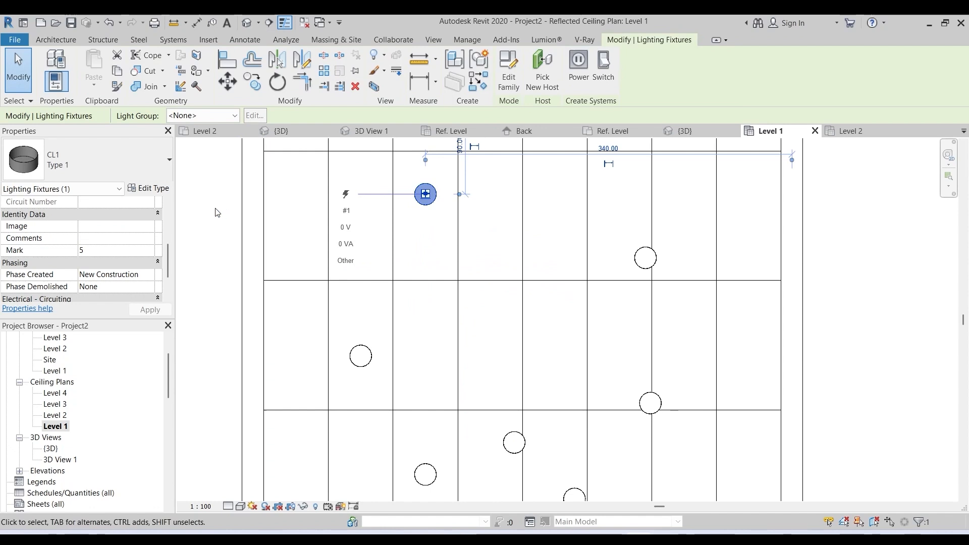
pyautogui.click(151, 188)
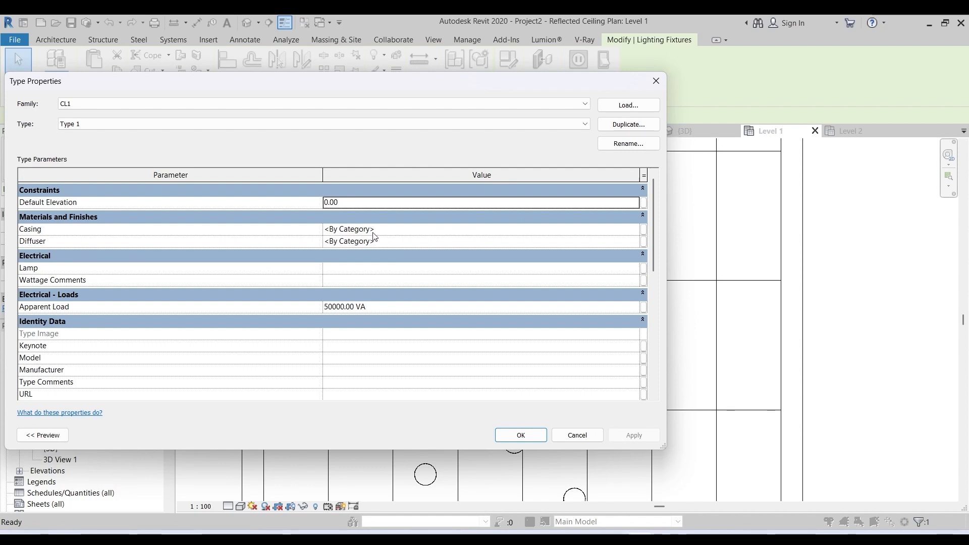
pyautogui.click(394, 231)
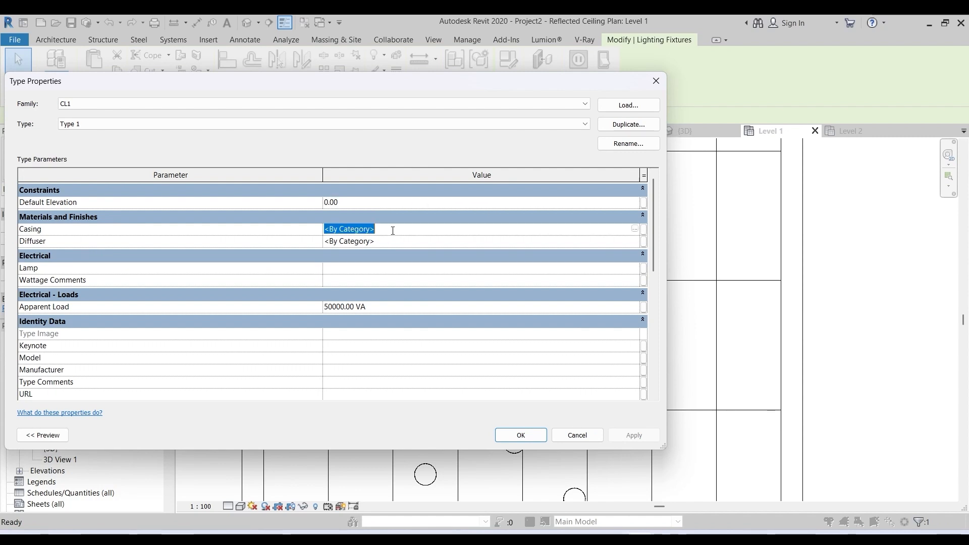
pyautogui.click(635, 229)
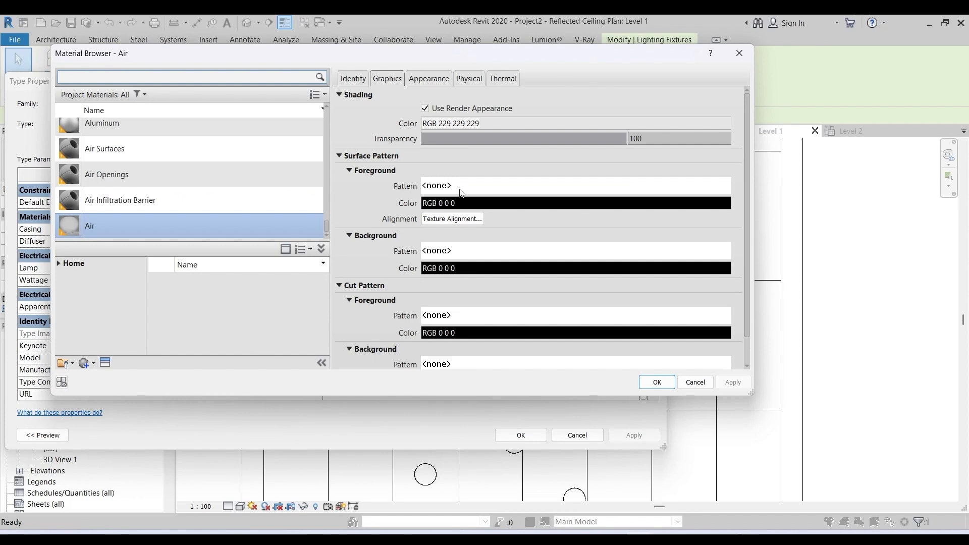
pyautogui.click(71, 77)
pyautogui.write('alumin')
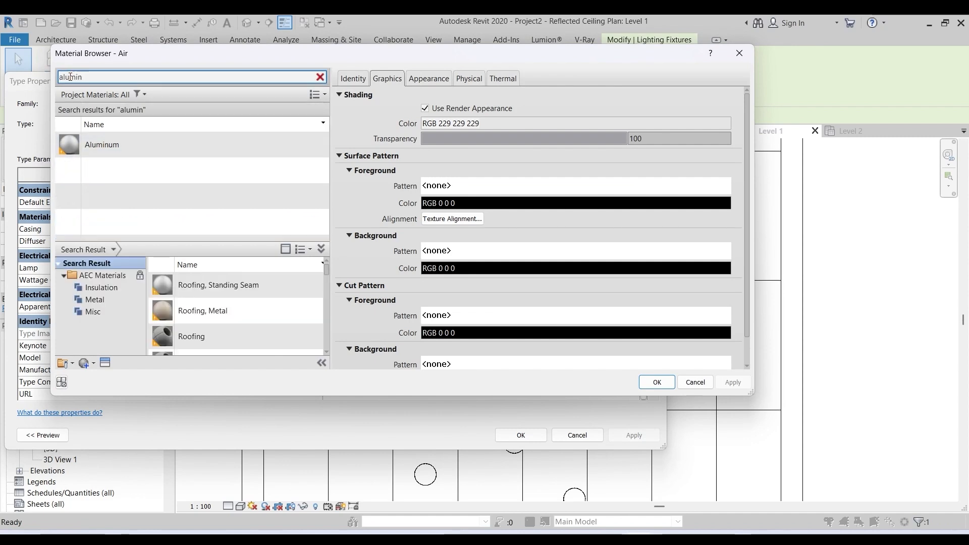
pyautogui.click(98, 143)
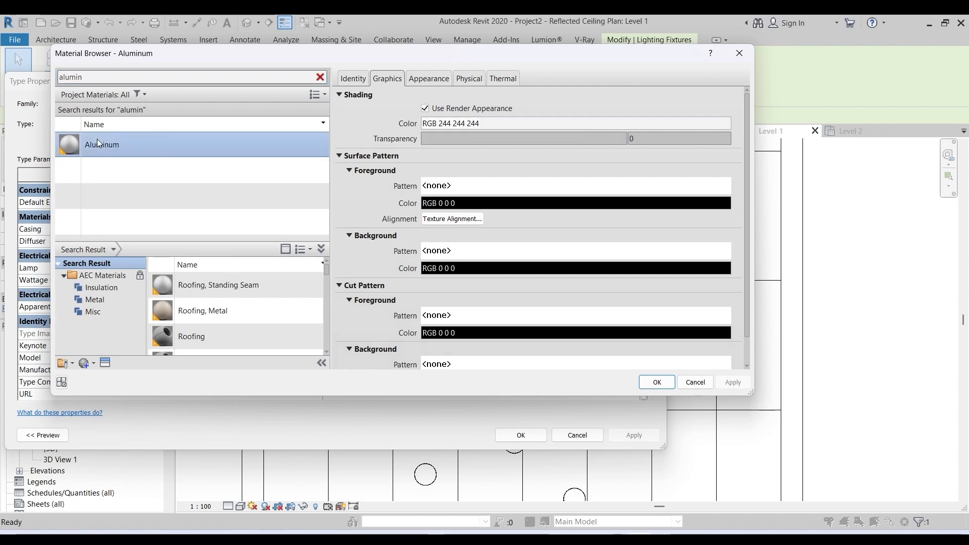
pyautogui.click(651, 382)
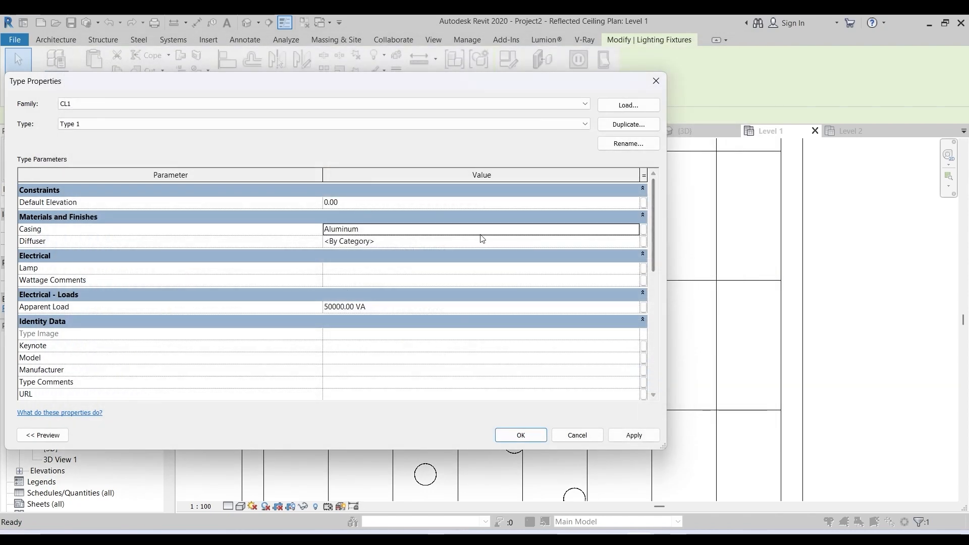
# Assign Glass, White, High Luminance from the AEC Materials glass library to the Diffuser type parameter and apply the type changes.
pyautogui.click(350, 241)
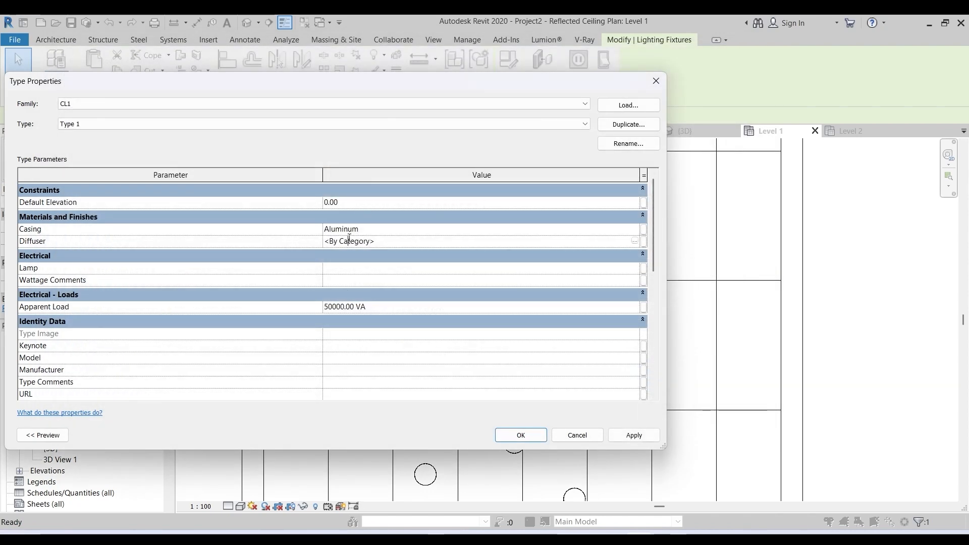
pyautogui.click(634, 242)
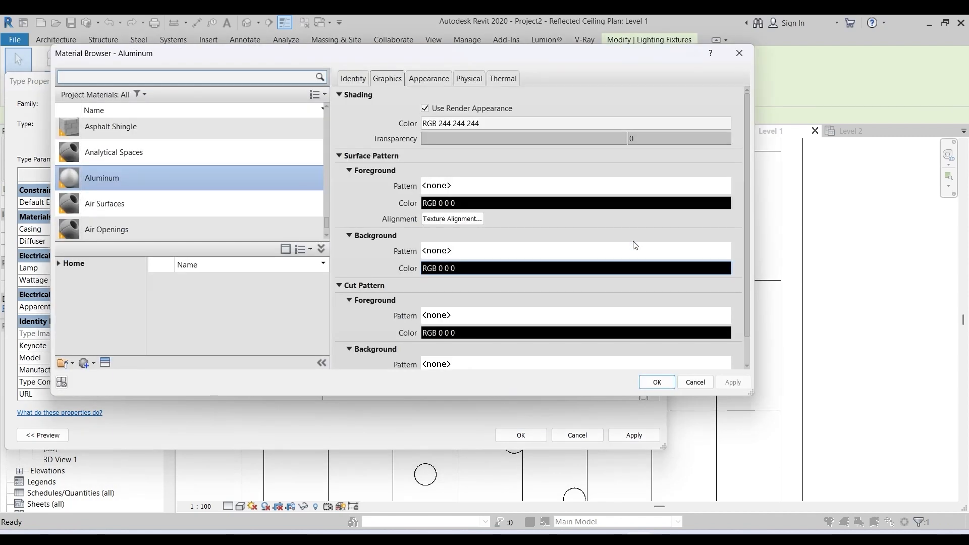
pyautogui.click(59, 264)
pyautogui.click(98, 288)
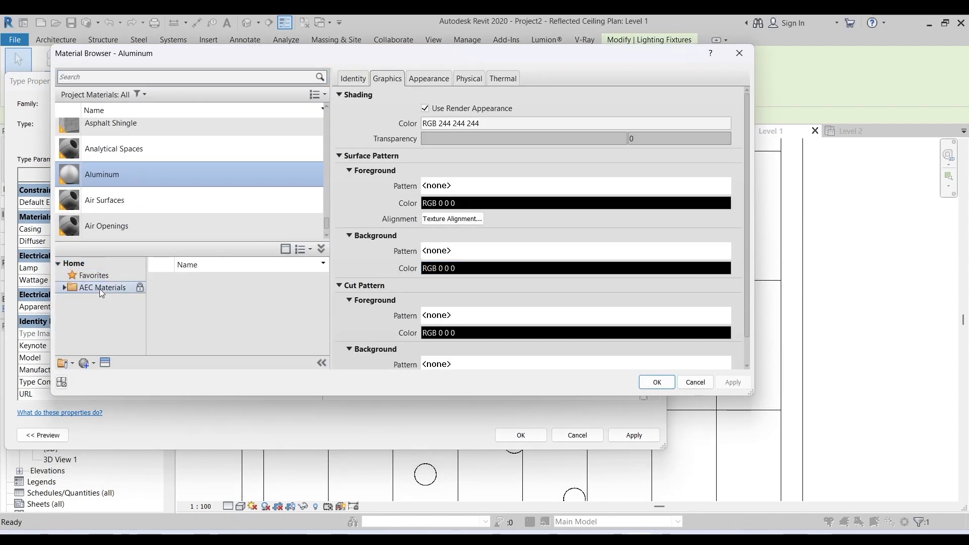
pyautogui.click(65, 288)
pyautogui.scroll(-2, 94, 303)
pyautogui.click(94, 299)
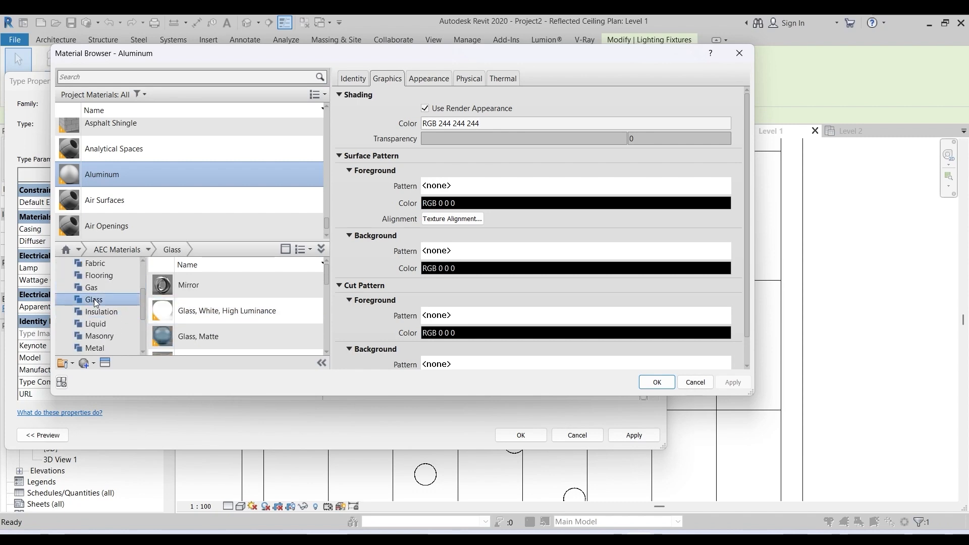
pyautogui.click(200, 311)
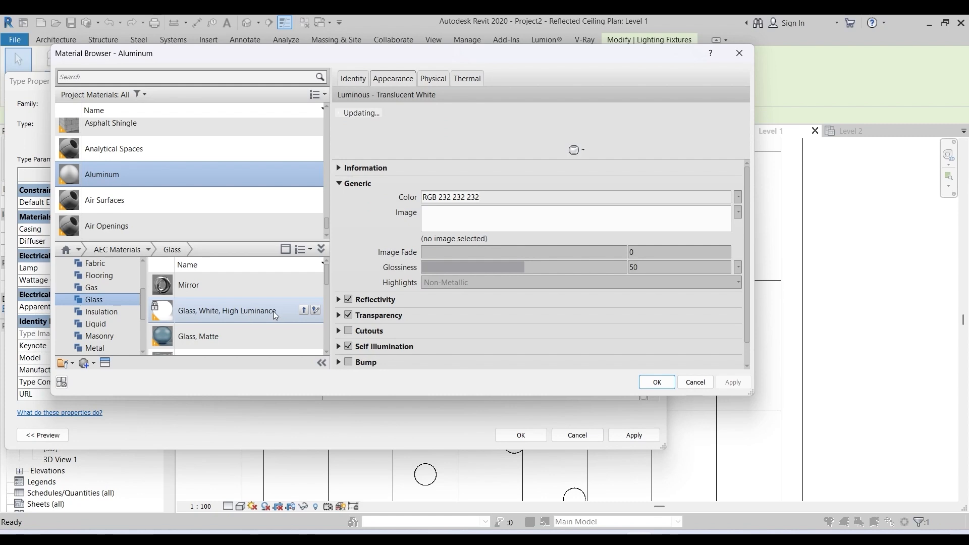
pyautogui.click(304, 311)
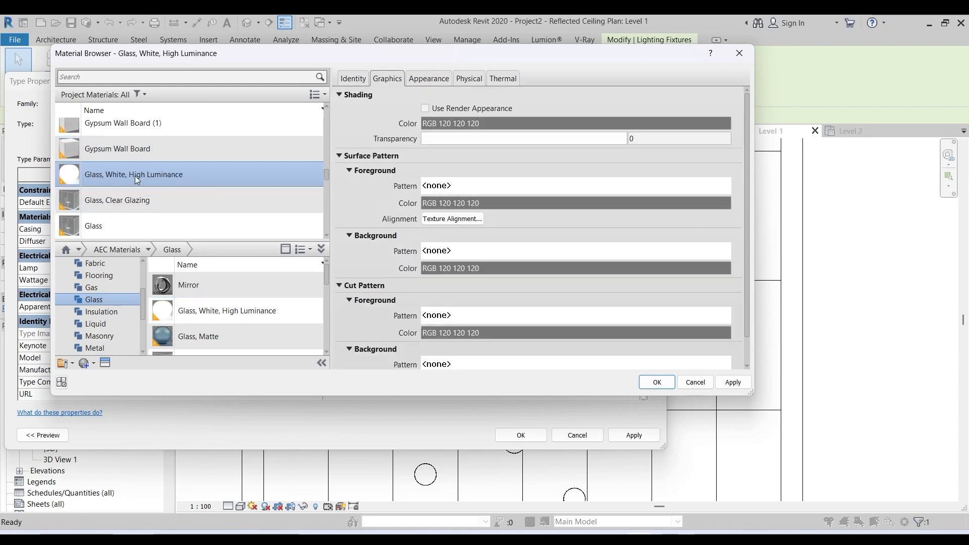
pyautogui.click(733, 382)
pyautogui.click(657, 382)
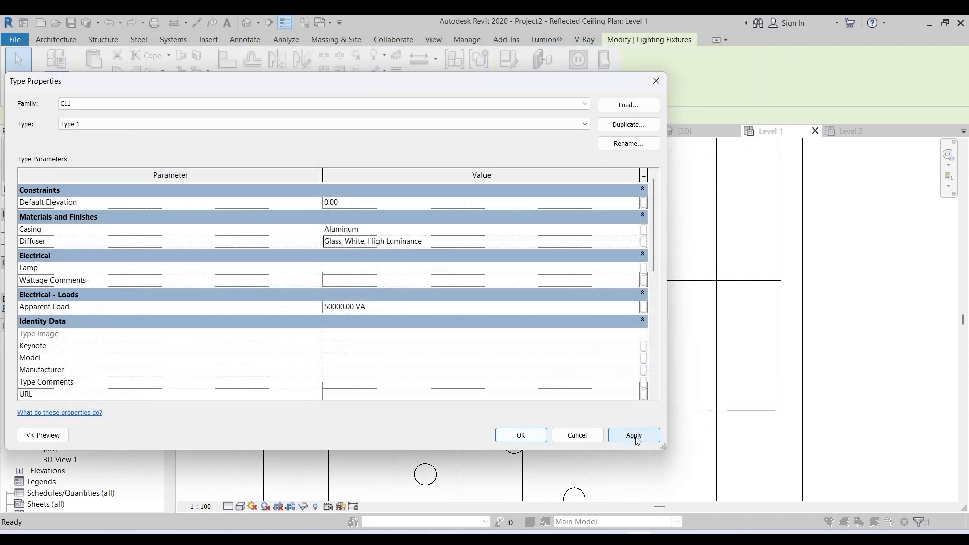
pyautogui.click(634, 435)
pyautogui.click(520, 436)
# Deselect the fixture and examine the placed ceiling lights in 3D View 1.
pyautogui.press('z')
pyautogui.press('f')
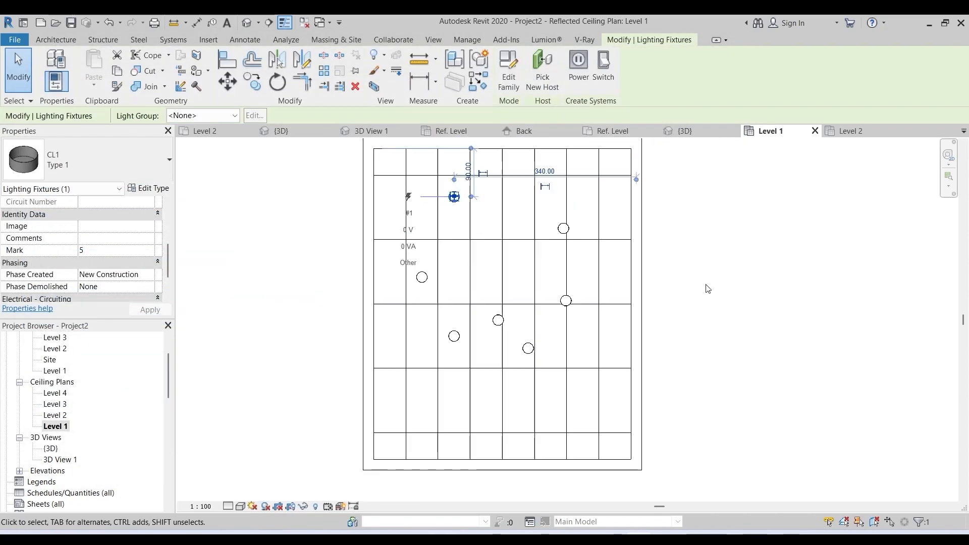
pyautogui.click(708, 288)
pyautogui.doubleClick(65, 460)
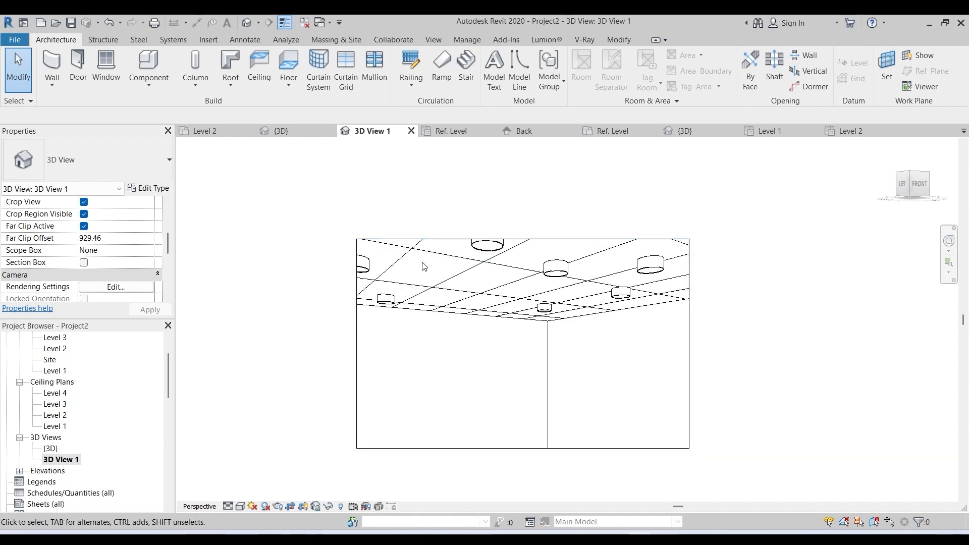
pyautogui.scroll(2, 778, 317)
pyautogui.scroll(-1, 806, 284)
pyautogui.scroll(2, 787, 288)
pyautogui.moveTo(754, 298); pyautogui.dragTo(855, 264, button='middle')
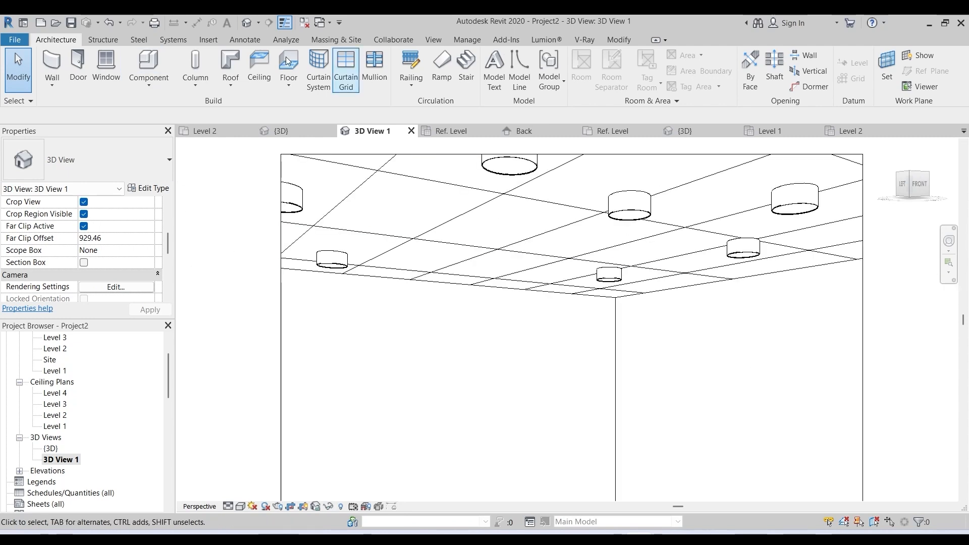
# Open the rendering settings for 3D View 1 and set the render quality to Medium.
pyautogui.click(438, 44)
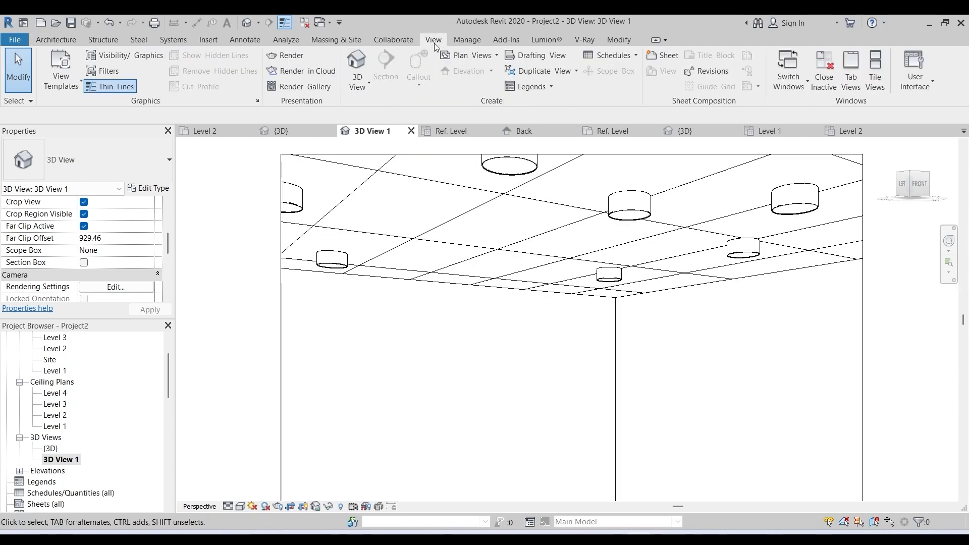
pyautogui.click(285, 56)
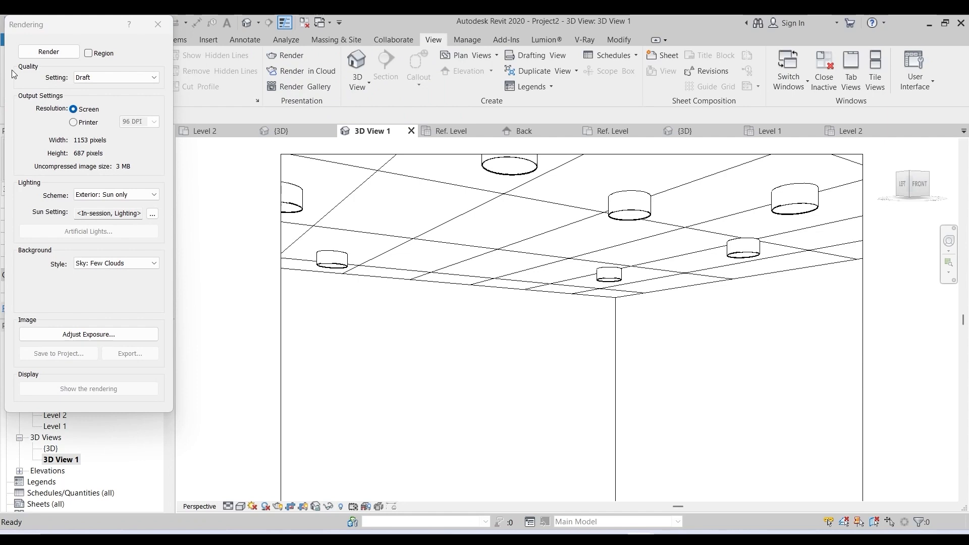
pyautogui.click(155, 79)
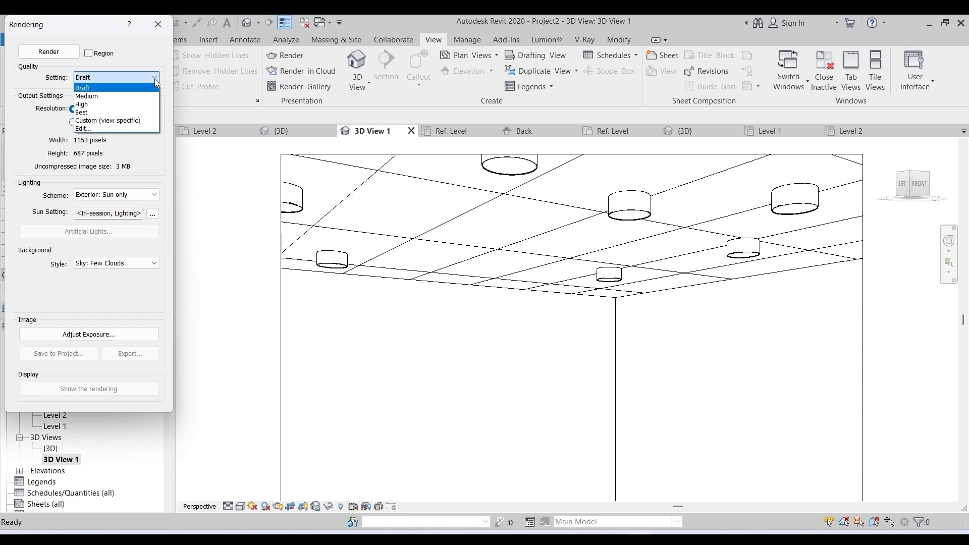
pyautogui.click(95, 100)
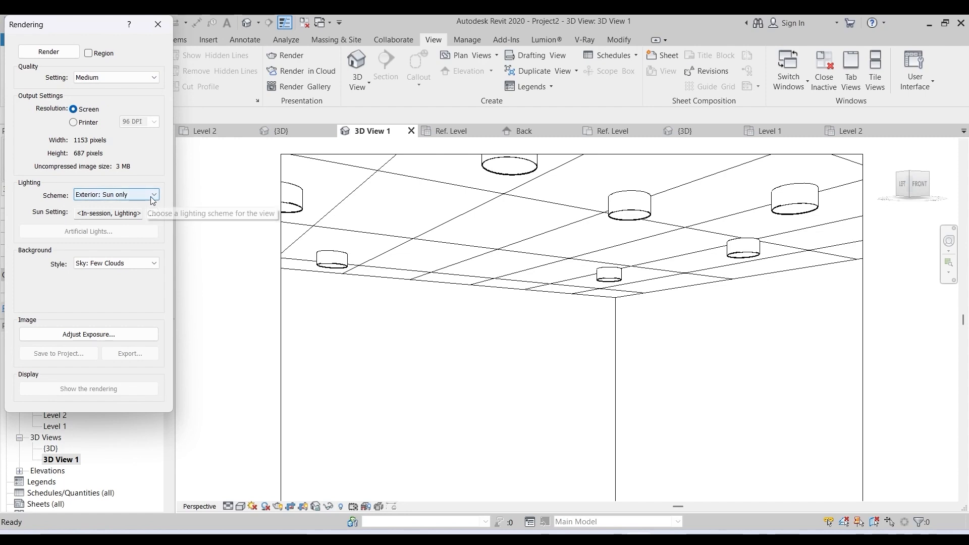
# Set the lighting scheme to Interior: Artificial only and render the view.
pyautogui.click(143, 196)
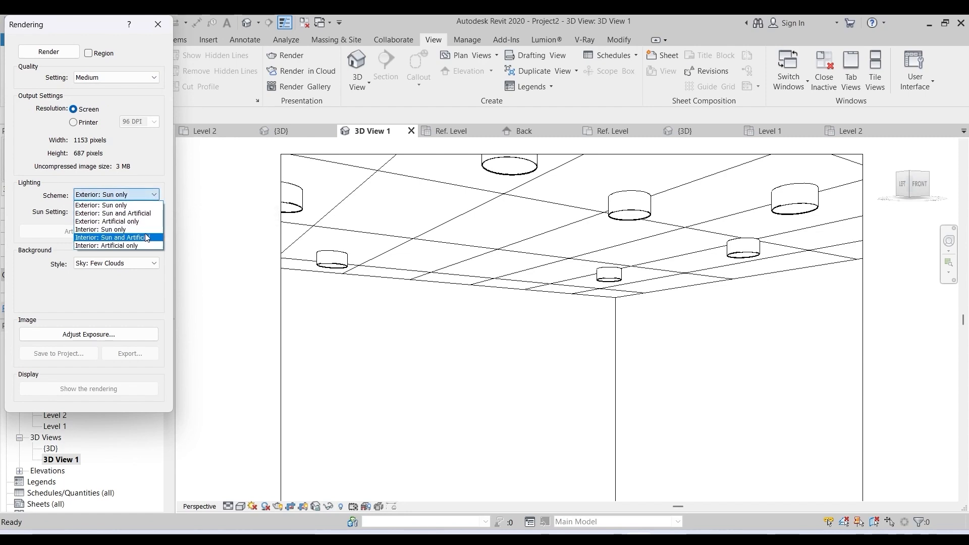
pyautogui.click(133, 245)
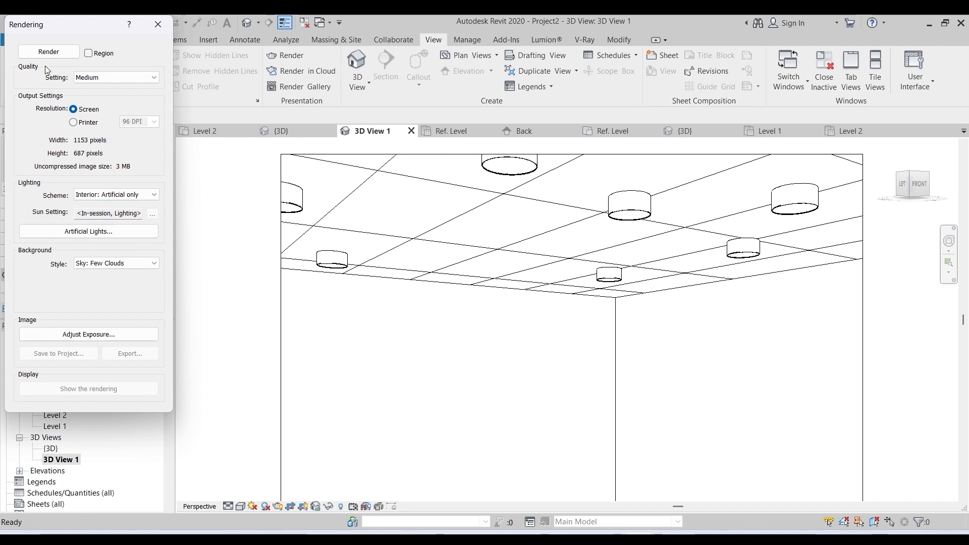
pyautogui.click(47, 52)
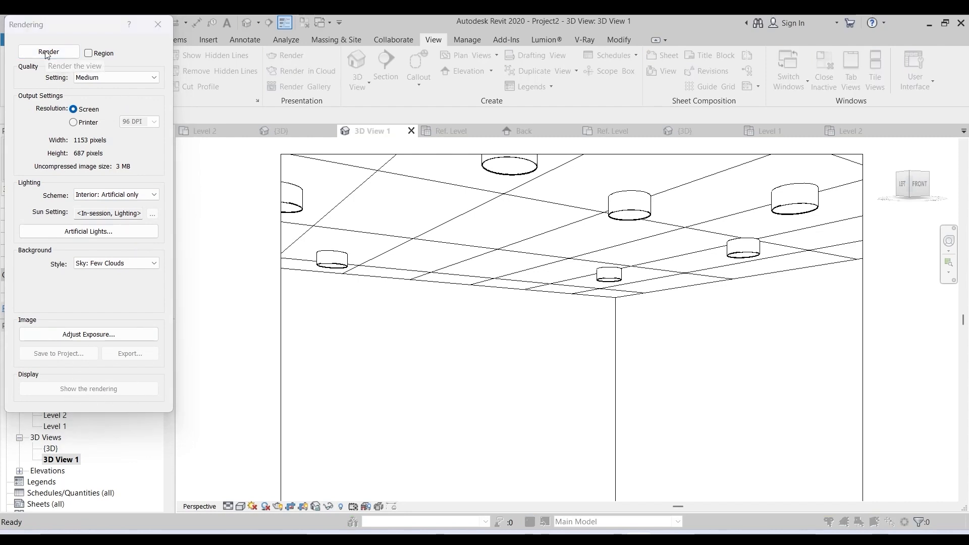